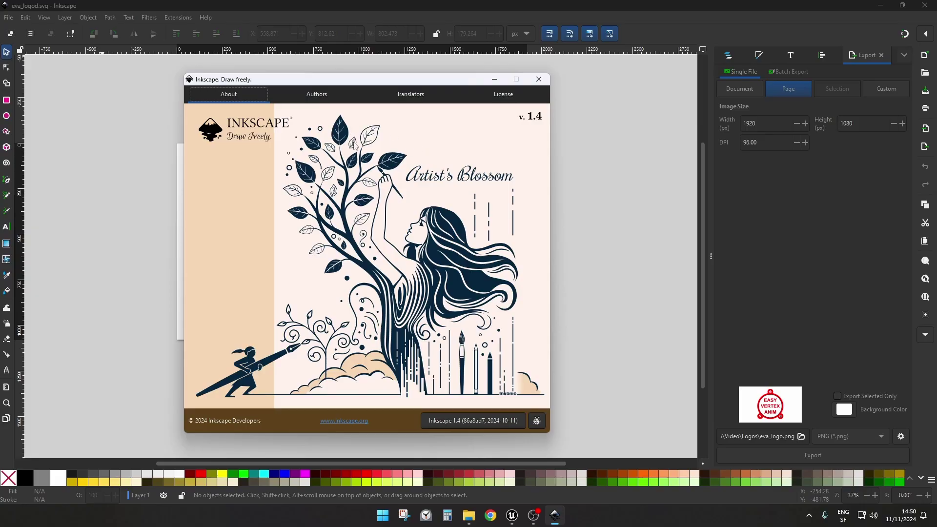
# Examine the logo's separate objects: the outer ring, the text group and the "e", "v" and "a" circles
pyautogui.click(538, 80)
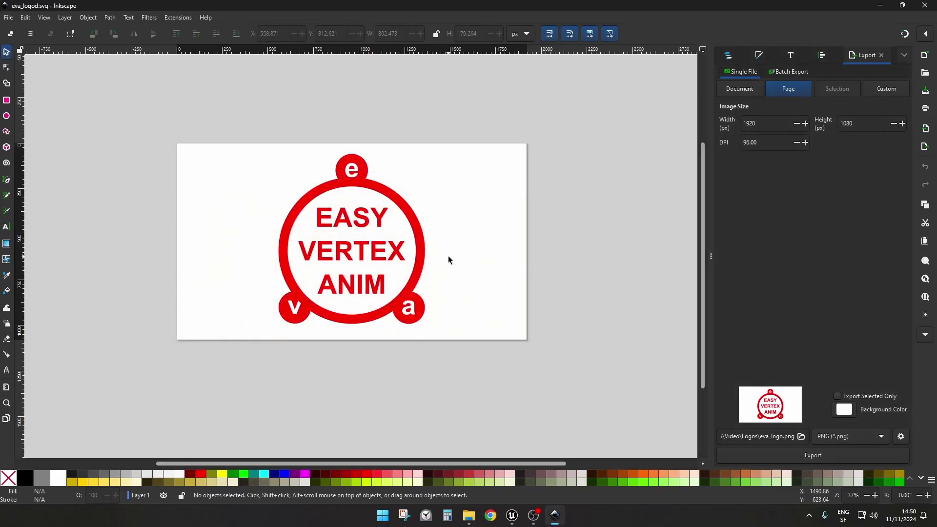
pyautogui.moveTo(516, 117); pyautogui.dragTo(239, 343)
pyautogui.click(266, 104)
pyautogui.moveTo(313, 109); pyautogui.dragTo(388, 218)
pyautogui.click(302, 202)
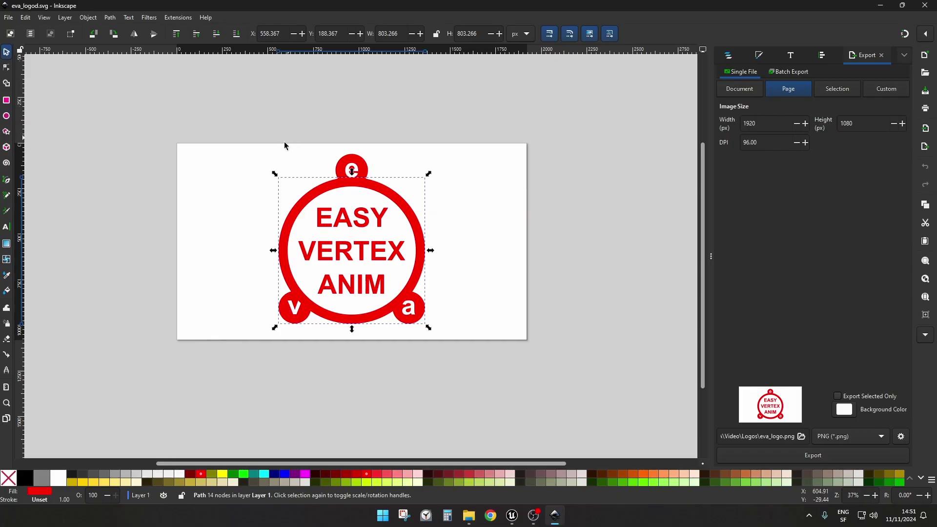
pyautogui.click(355, 284)
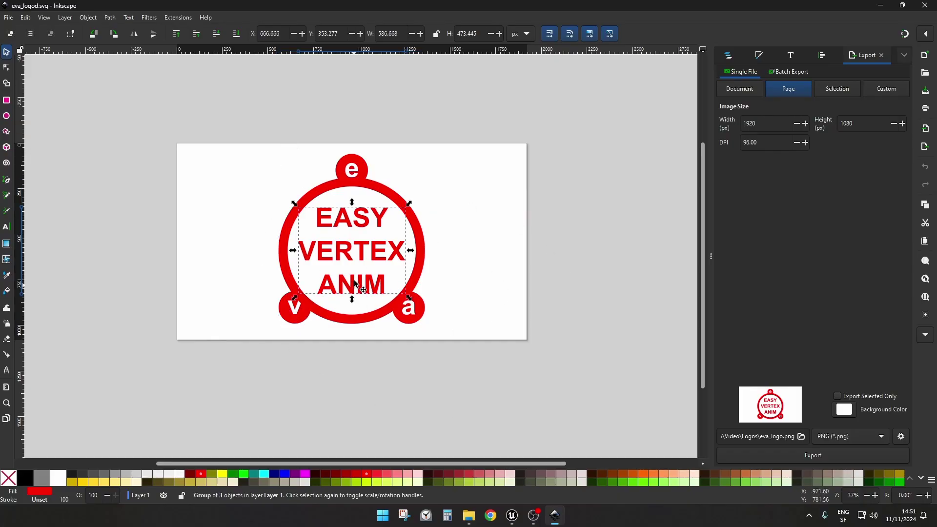
pyautogui.click(288, 318)
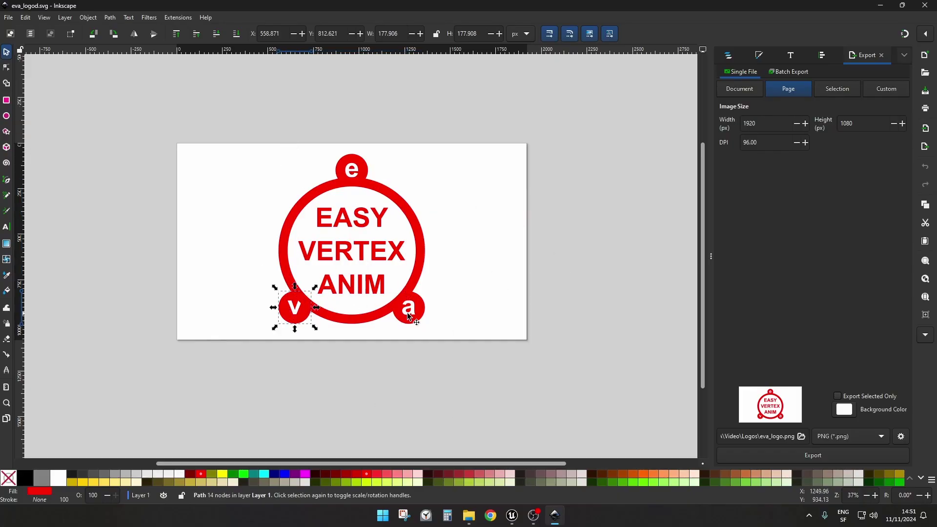
pyautogui.click(423, 307)
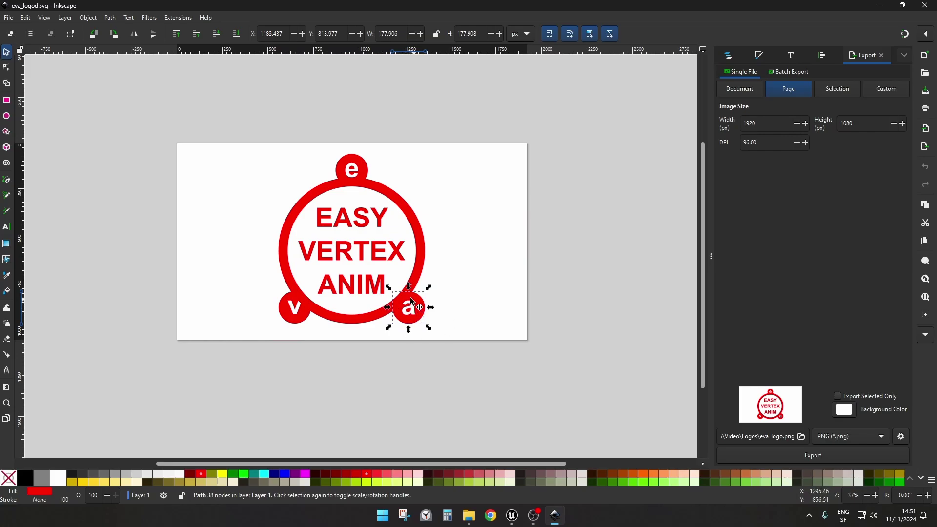
pyautogui.click(364, 168)
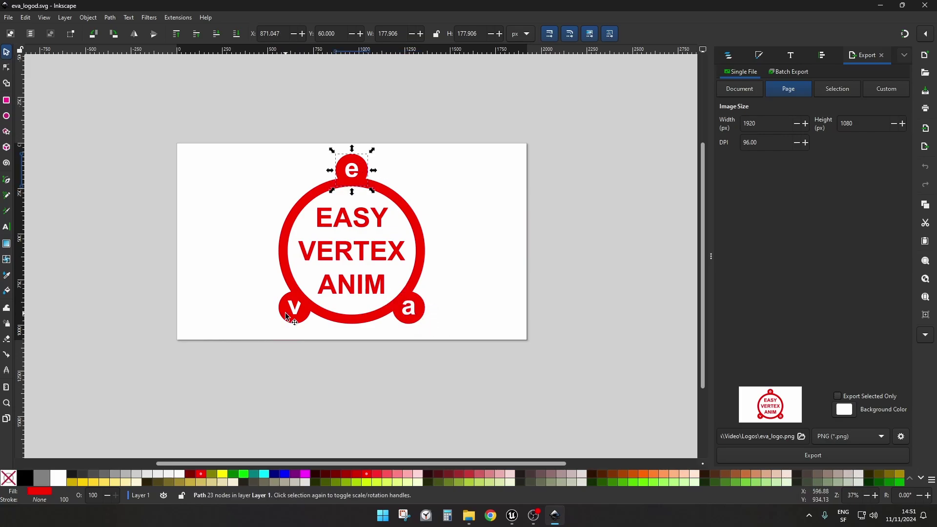
pyautogui.click(289, 313)
pyautogui.click(415, 312)
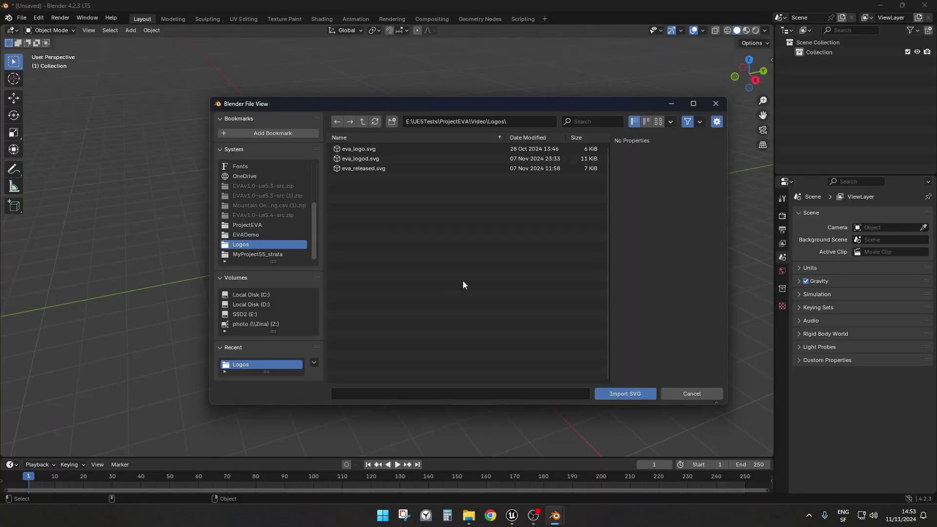
# Import eva_logod.svg into Blender and scale up all the imported curves together
pyautogui.doubleClick(360, 158)
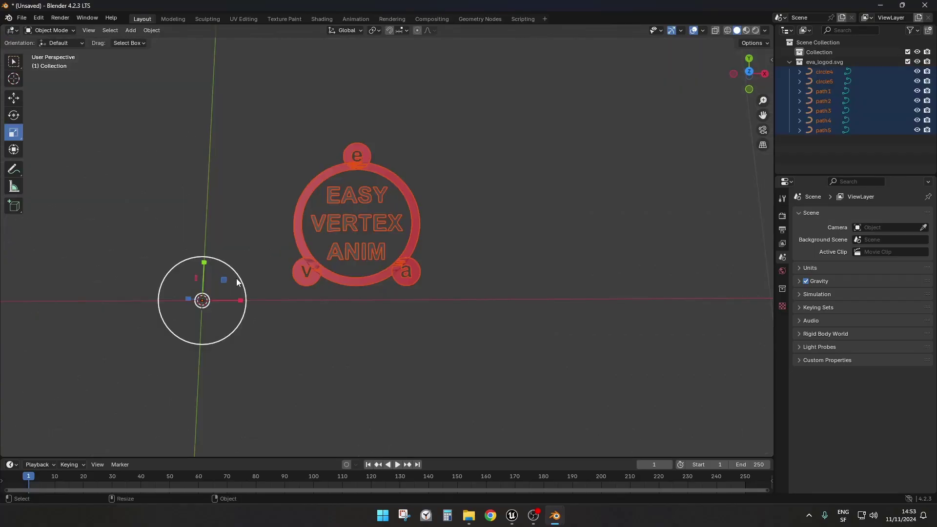
pyautogui.moveTo(224, 279); pyautogui.dragTo(374, 237)
pyautogui.scroll(-4, 442, 222)
pyautogui.scroll(-3, 443, 228)
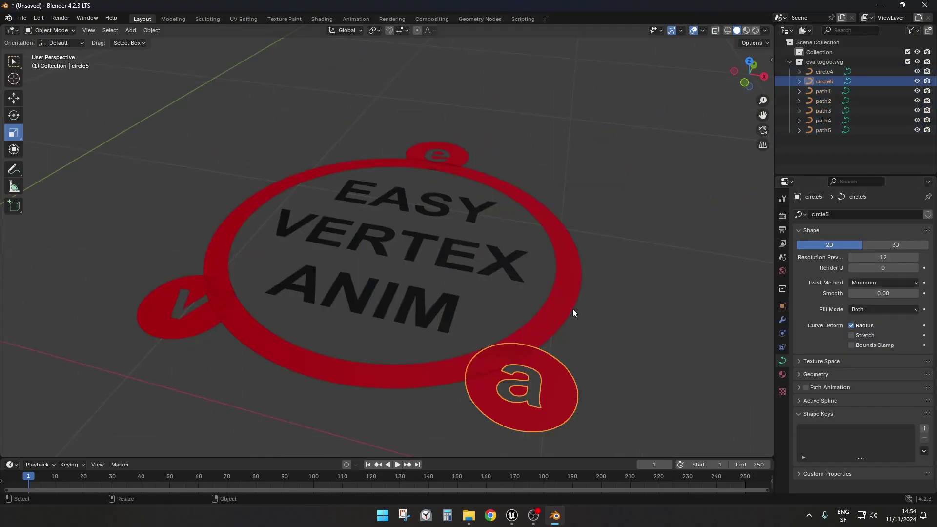
# Extrude the logo's outer ring and "a" circle curves, giving the "a" circle an extrusion of 0.05 m
pyautogui.click(566, 310)
pyautogui.click(554, 380)
pyautogui.click(800, 374)
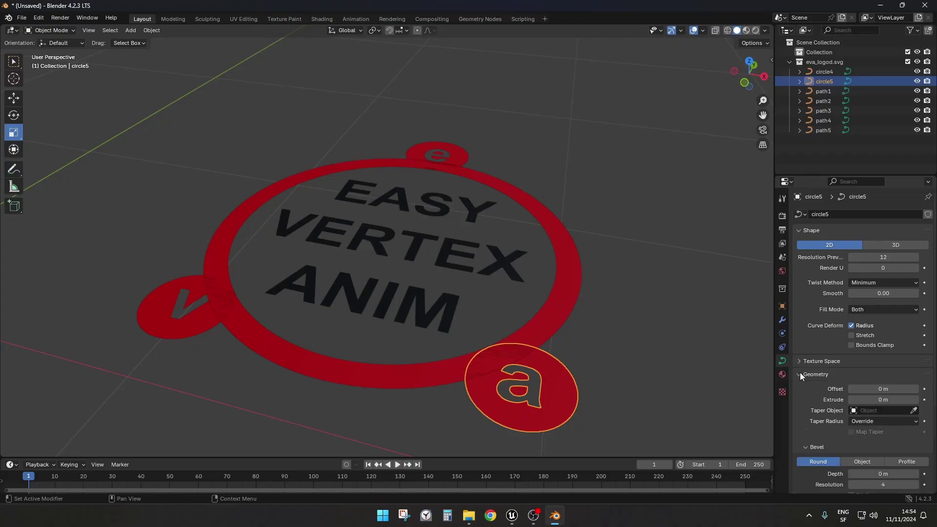
pyautogui.moveTo(867, 400)
pyautogui.mouseDown()
pyautogui.moveTo(889, 400)
pyautogui.moveTo(869, 400)
pyautogui.mouseUp()
# Convert the extruded "a" circle curve to a mesh
pyautogui.click(568, 303)
pyautogui.click(553, 369)
pyautogui.rightClick(552, 369)
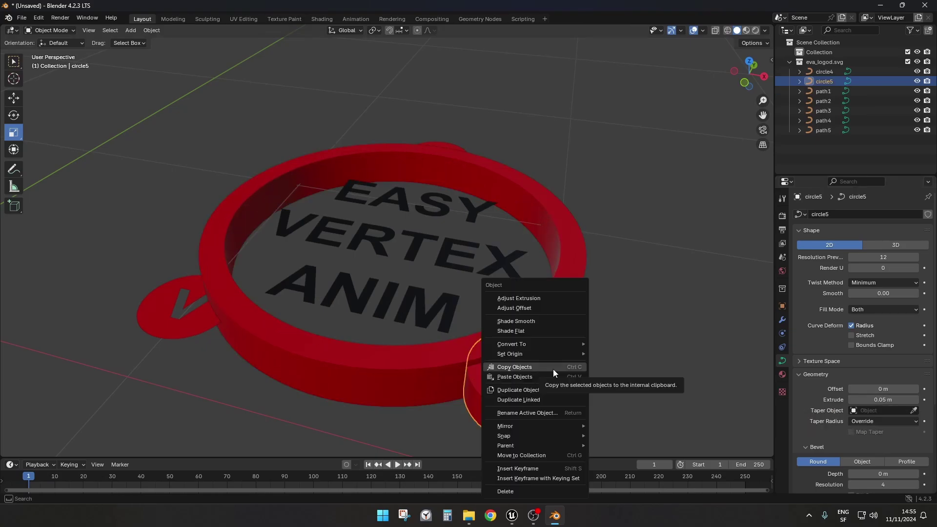
pyautogui.moveTo(506, 343)
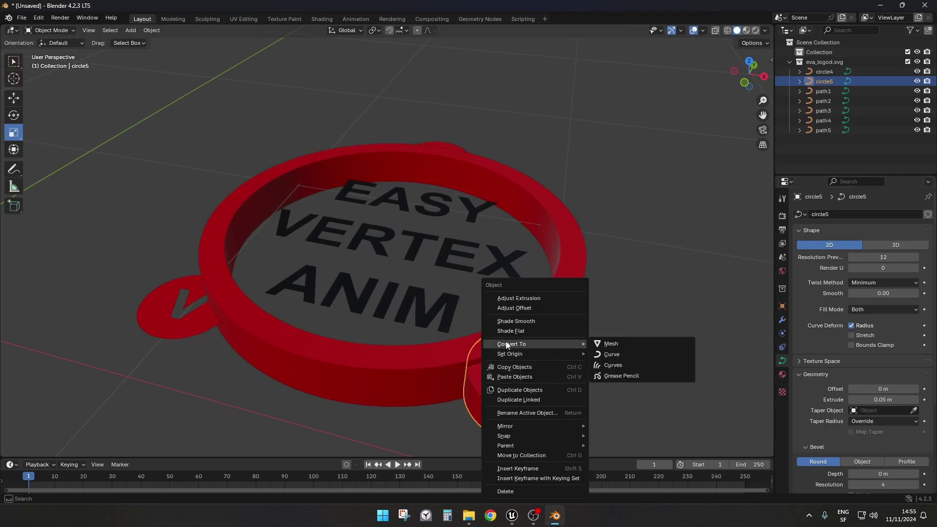
pyautogui.click(616, 344)
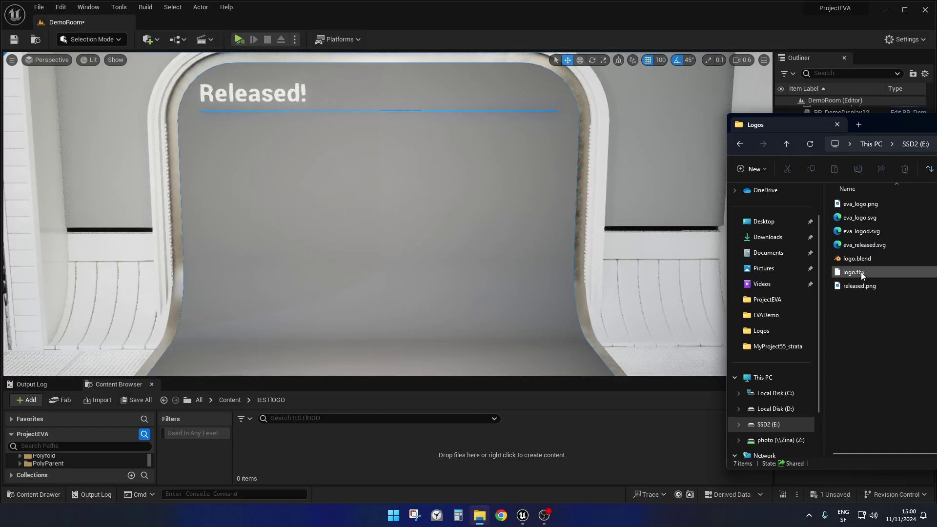
# Switch to Unreal Engine and import logo.fbx as a static mesh into the tESTlOGO folder
pyautogui.moveTo(859, 272); pyautogui.dragTo(360, 452)
pyautogui.click(494, 439)
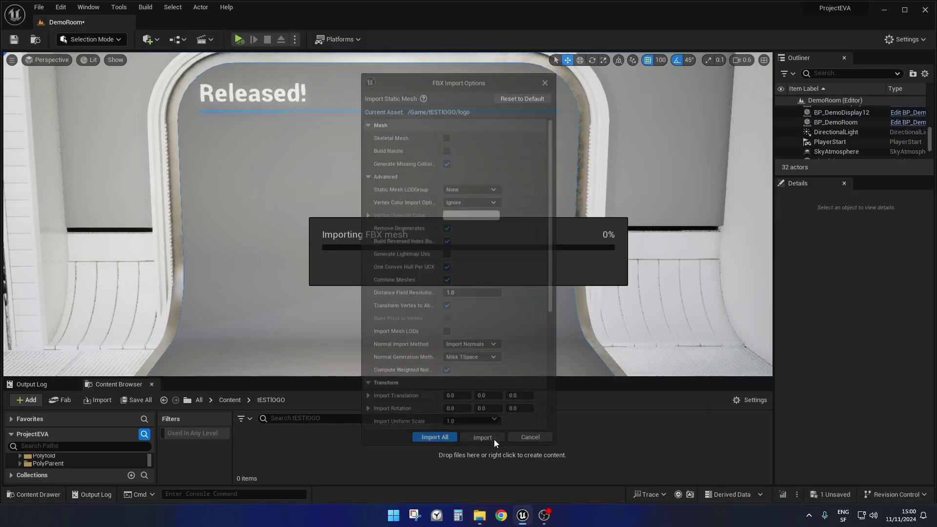
pyautogui.moveTo(386, 379); pyautogui.dragTo(385, 317)
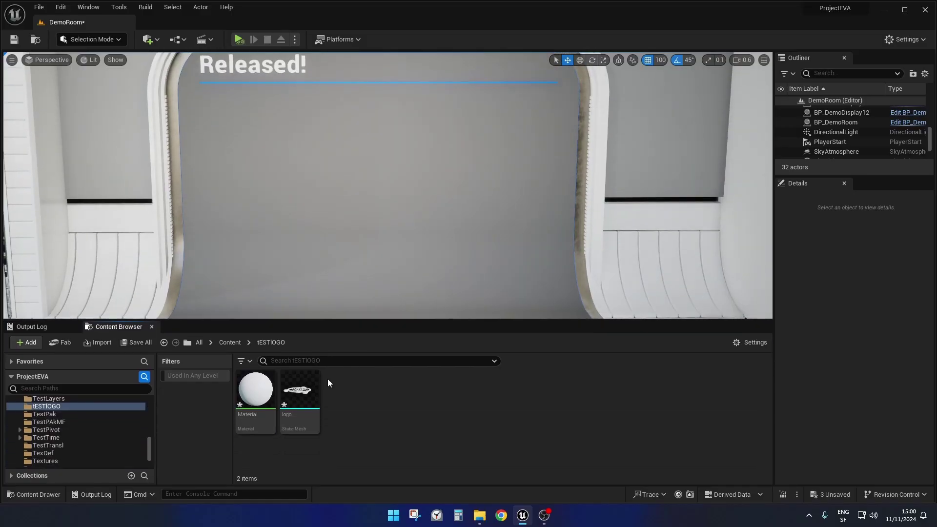
# Open the imported logo's Material and enable Use Material Attributes
pyautogui.doubleClick(251, 393)
pyautogui.click(548, 95)
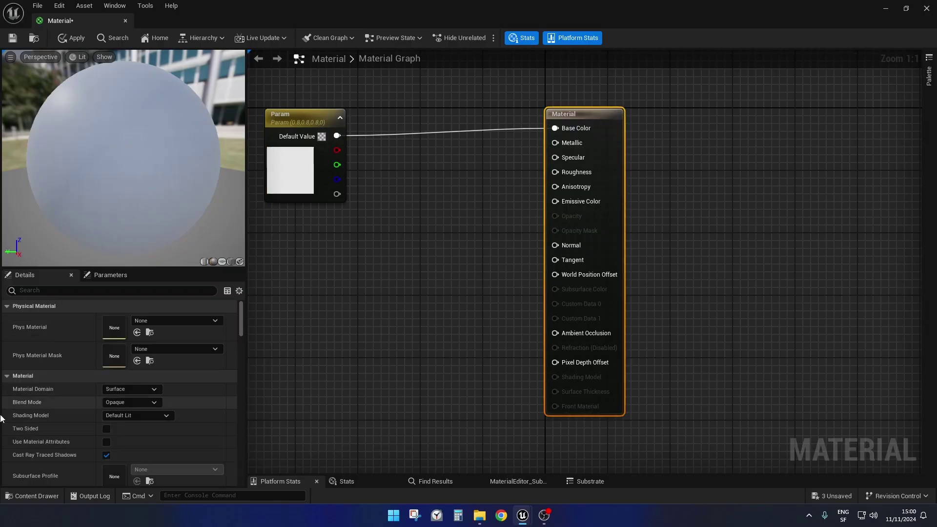
pyautogui.click(108, 442)
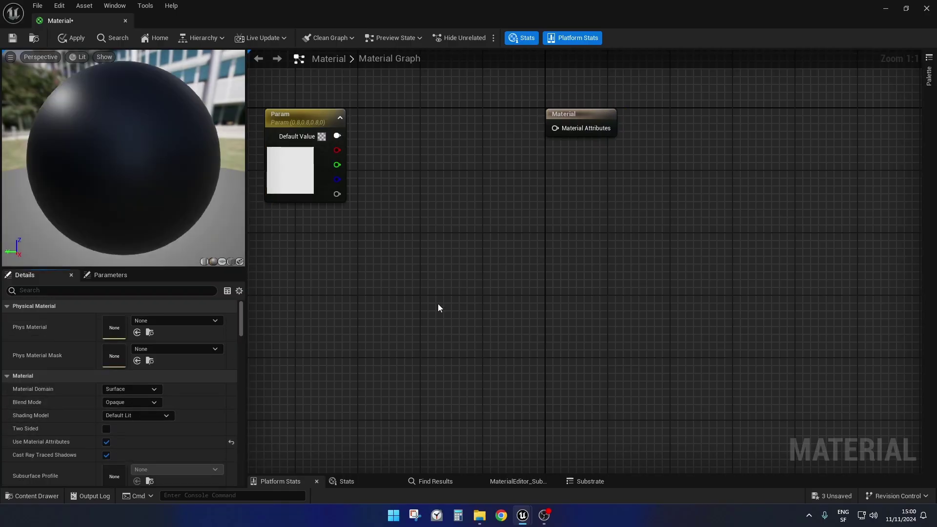
pyautogui.moveTo(438, 308); pyautogui.dragTo(474, 356, button='right')
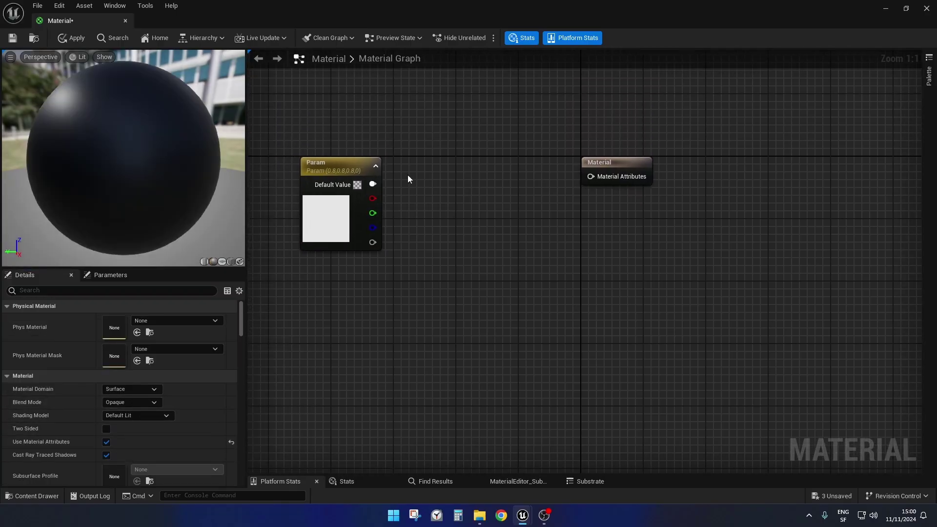
# Add a MakeMaterialAttributes node beside the Param node in the material graph
pyautogui.rightClick(408, 175)
pyautogui.write('MAKE MATER')
pyautogui.click(462, 202)
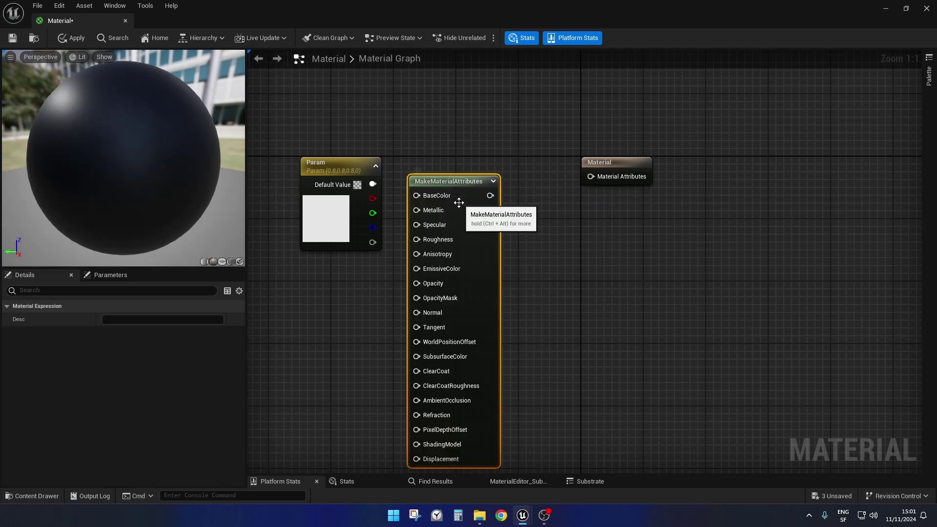
pyautogui.moveTo(466, 169); pyautogui.dragTo(481, 169)
# Wire Param to BaseColor and insert a Material Attribute Layers node between MakeMaterialAttributes and the Material output node
pyautogui.moveTo(373, 184); pyautogui.dragTo(493, 186)
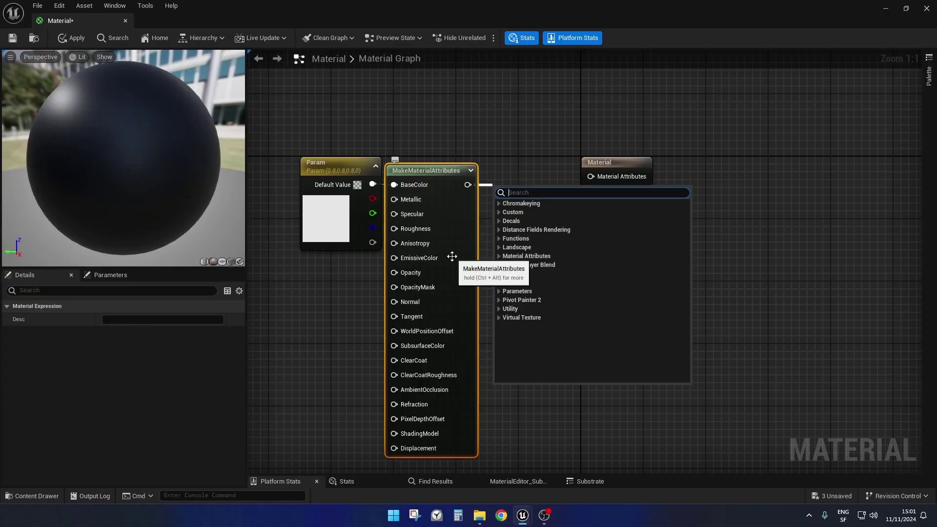
pyautogui.write('mat')
pyautogui.click(545, 239)
pyautogui.moveTo(596, 170); pyautogui.dragTo(668, 155)
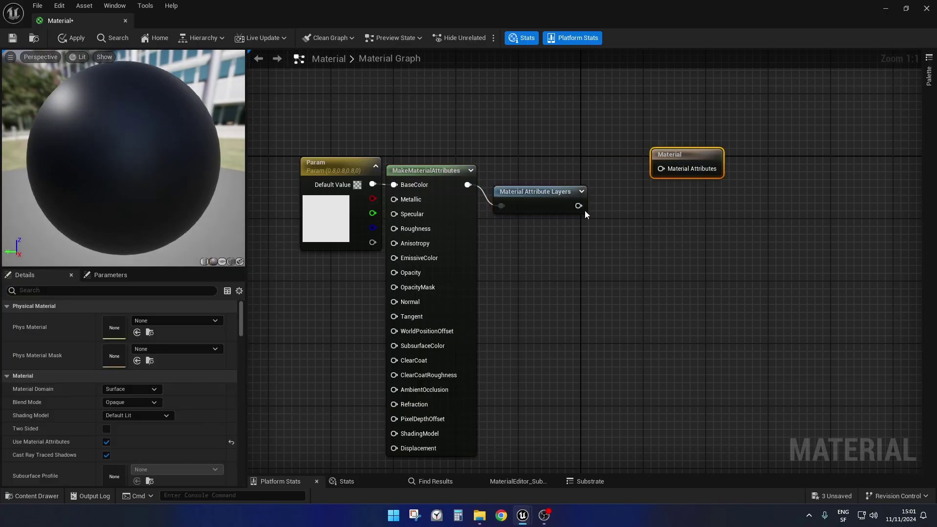
pyautogui.moveTo(579, 206); pyautogui.dragTo(668, 175)
pyautogui.moveTo(537, 193); pyautogui.dragTo(530, 172)
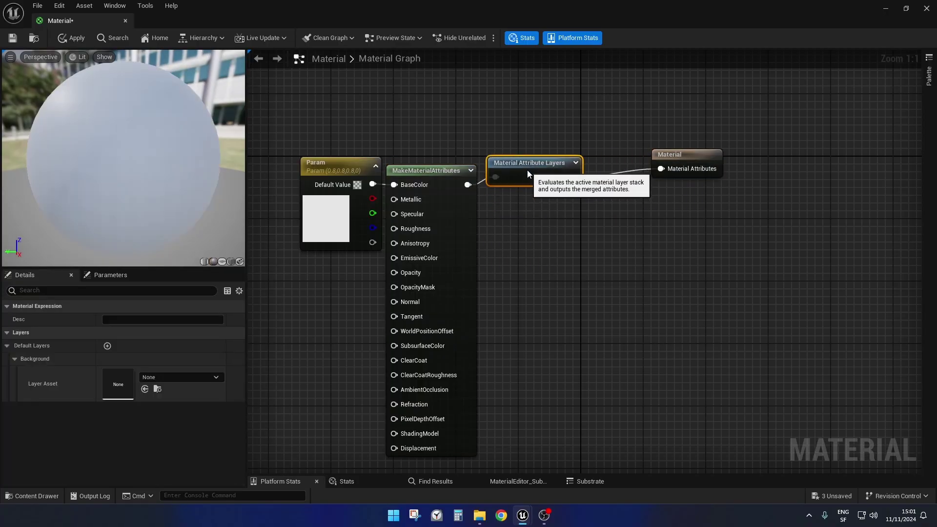
# Try to assign a layer asset matching "pass" to the Background layer of the Material Attribute Layers node
pyautogui.click(182, 379)
pyautogui.write('pass')
pyautogui.click(209, 257)
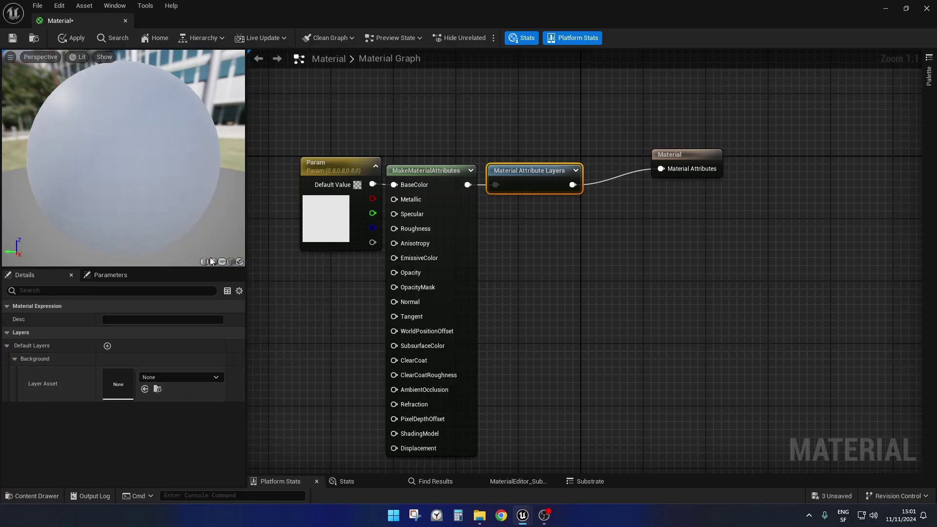
# Align the Material output node with the rest of the node chain, then apply and save the material
pyautogui.moveTo(680, 157); pyautogui.dragTo(621, 171)
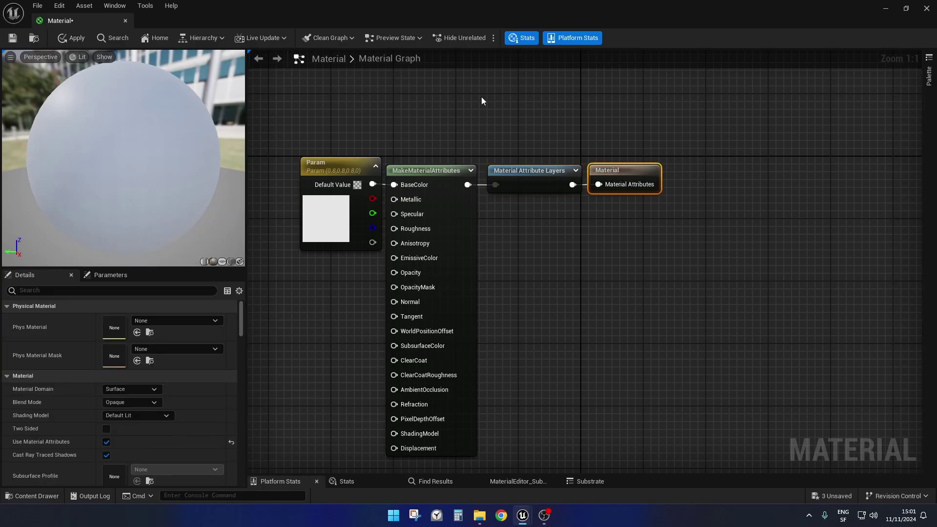
pyautogui.moveTo(582, 331); pyautogui.dragTo(614, 301, button='right')
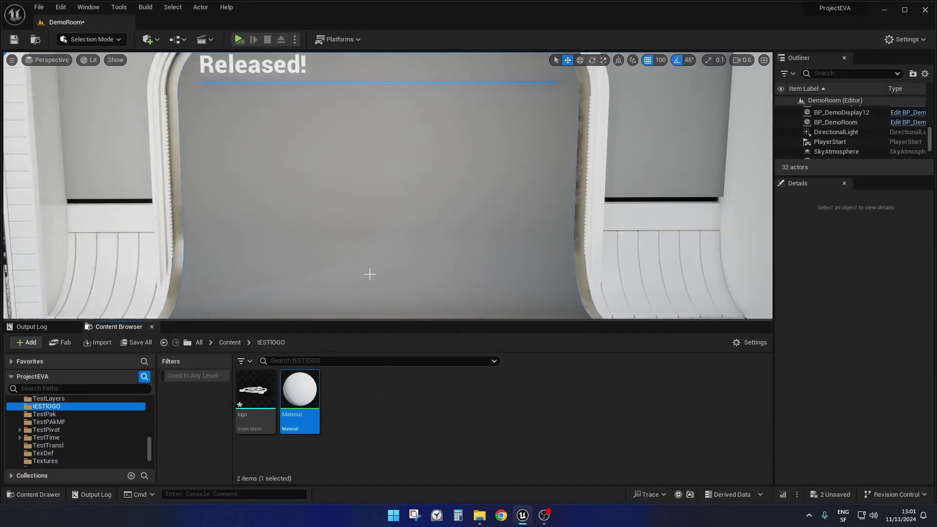
pyautogui.moveTo(365, 245); pyautogui.dragTo(365, 245, button='right')
# Place the logo mesh in the level at the display stand and rotate it upright by about 90° around X
pyautogui.moveTo(251, 393); pyautogui.dragTo(330, 276)
pyautogui.press('f')
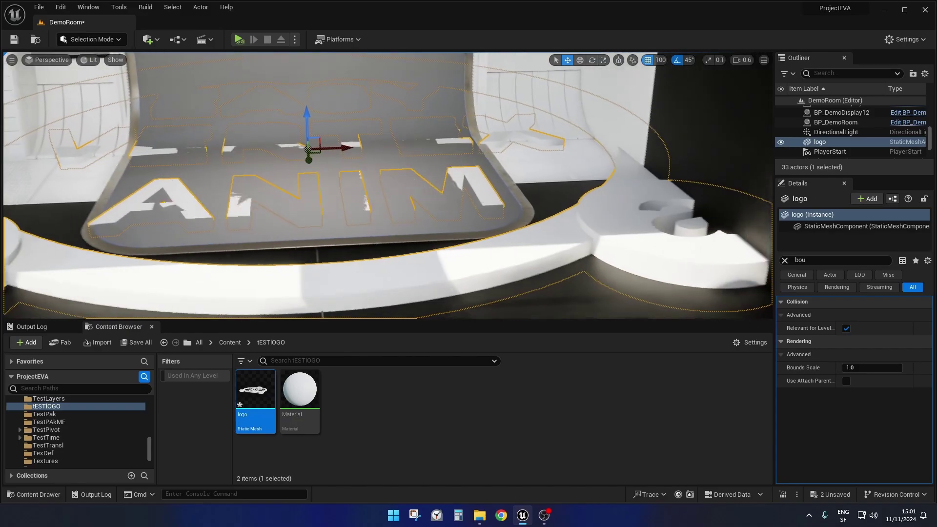
pyautogui.press('e')
pyautogui.moveTo(361, 220); pyautogui.dragTo(345, 232)
# Set the logo's uniform scale to 0.2 and raise it in front of the display stand's back wall
pyautogui.click(785, 260)
pyautogui.click(852, 342)
pyautogui.write('0.2')
pyautogui.press('Return')
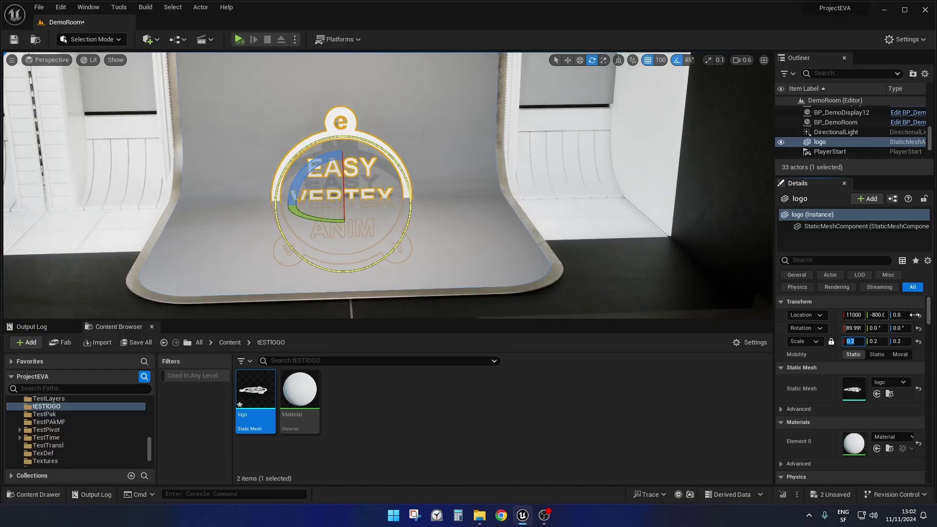
pyautogui.press('w')
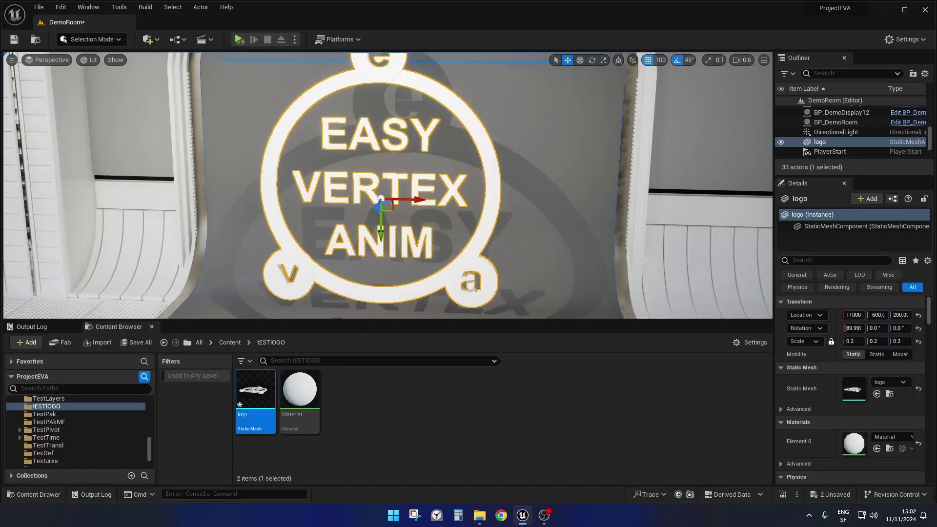
pyautogui.moveTo(388, 186); pyautogui.dragTo(361, 200, button='right')
# Set the logo's Bounds Scale to 2
pyautogui.click(818, 260)
pyautogui.write('bounds')
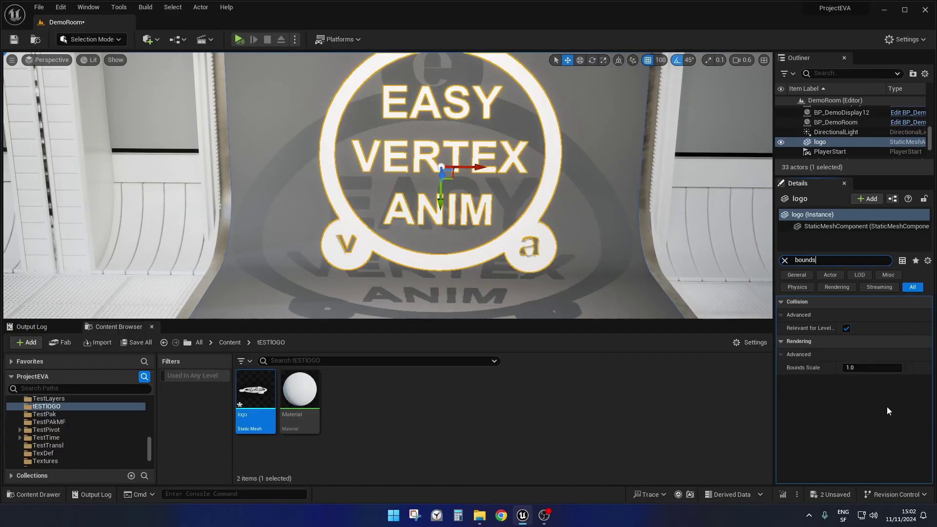
pyautogui.click(886, 367)
pyautogui.write('2')
pyautogui.press('Return')
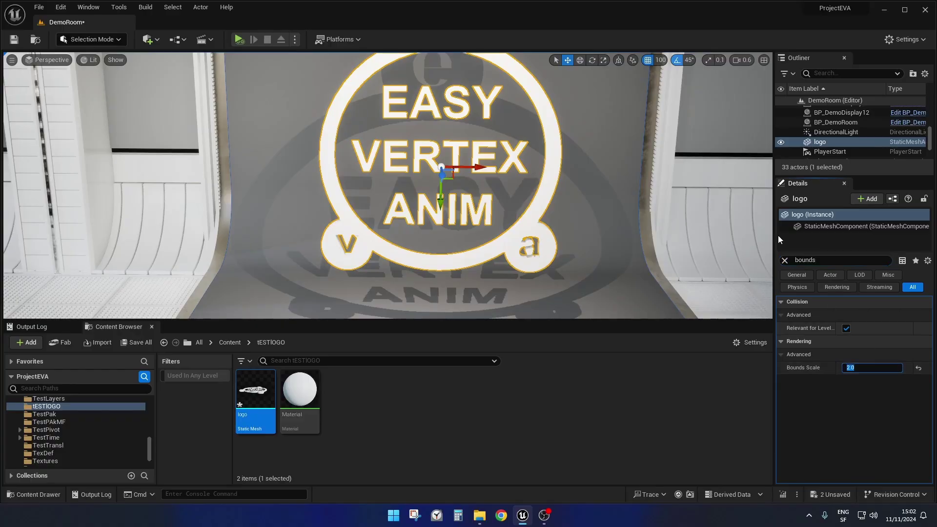
# Switch to Modeling Mode and start the EVA Pivot Painter 2 tool on the logo, acknowledging the UV channel notice
pyautogui.moveTo(388, 186); pyautogui.dragTo(463, 209, button='right')
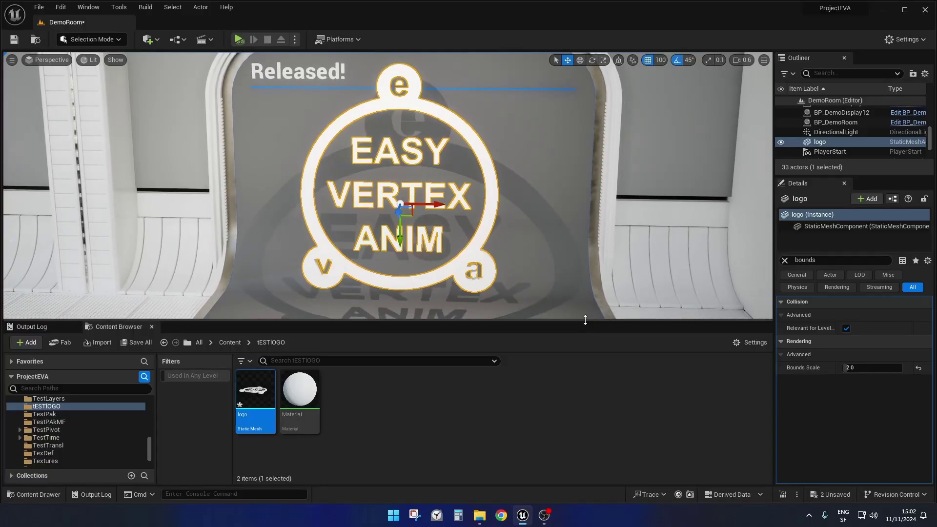
pyautogui.moveTo(585, 321); pyautogui.dragTo(586, 406)
pyautogui.click(84, 41)
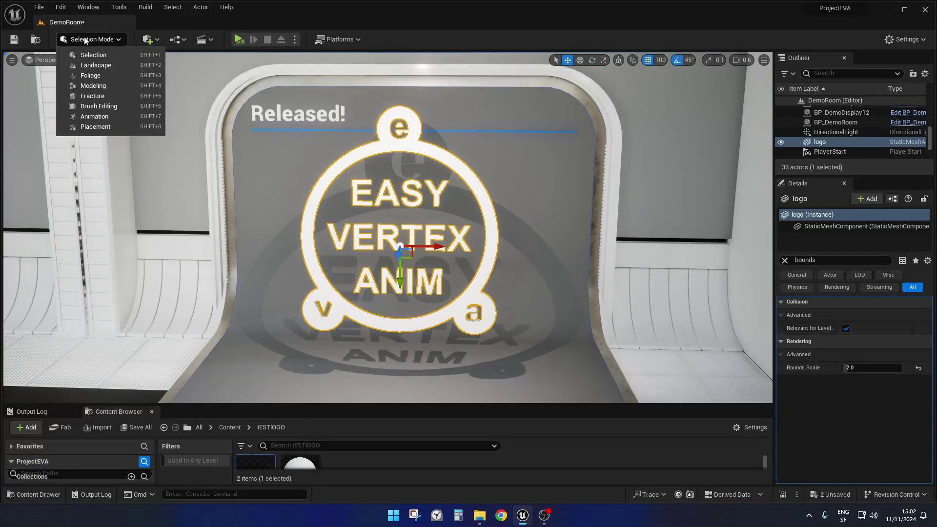
pyautogui.click(105, 86)
pyautogui.click(17, 365)
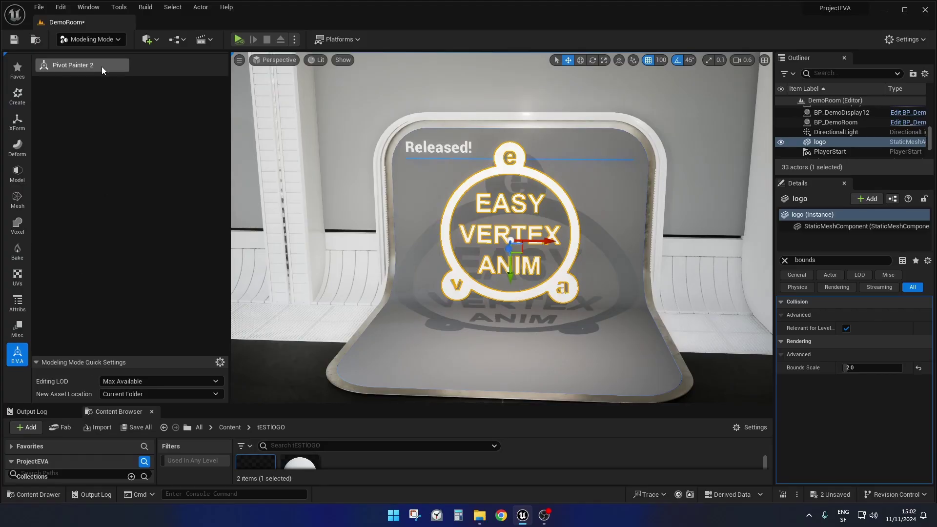
pyautogui.click(87, 68)
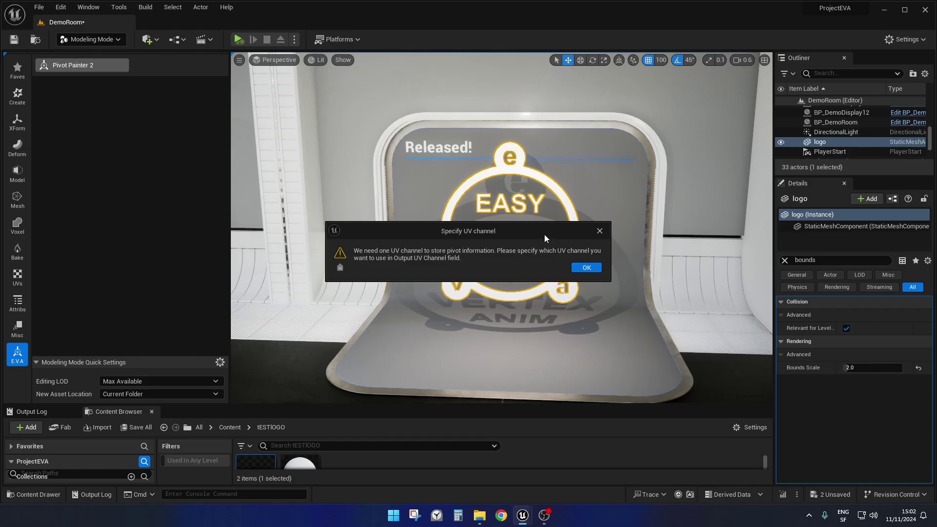
pyautogui.click(587, 268)
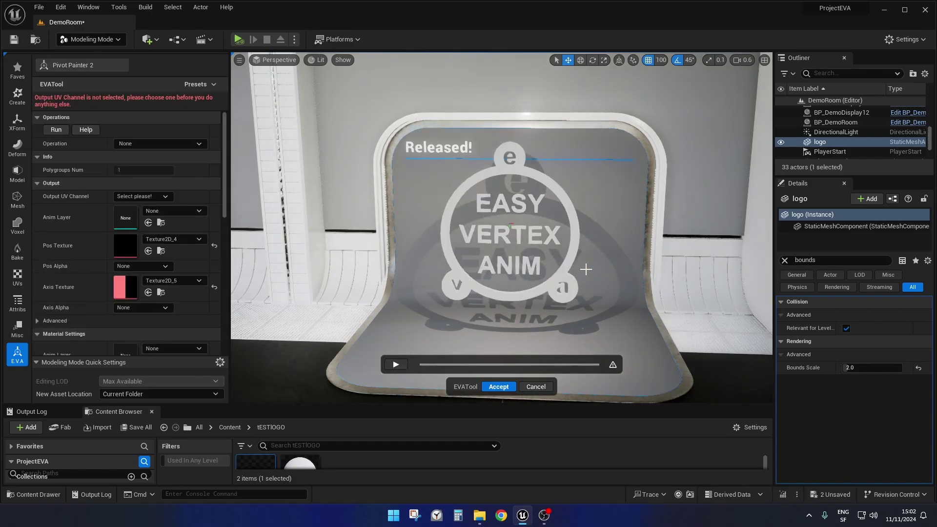
pyautogui.moveTo(674, 260); pyautogui.dragTo(716, 288, button='right')
pyautogui.press('w')
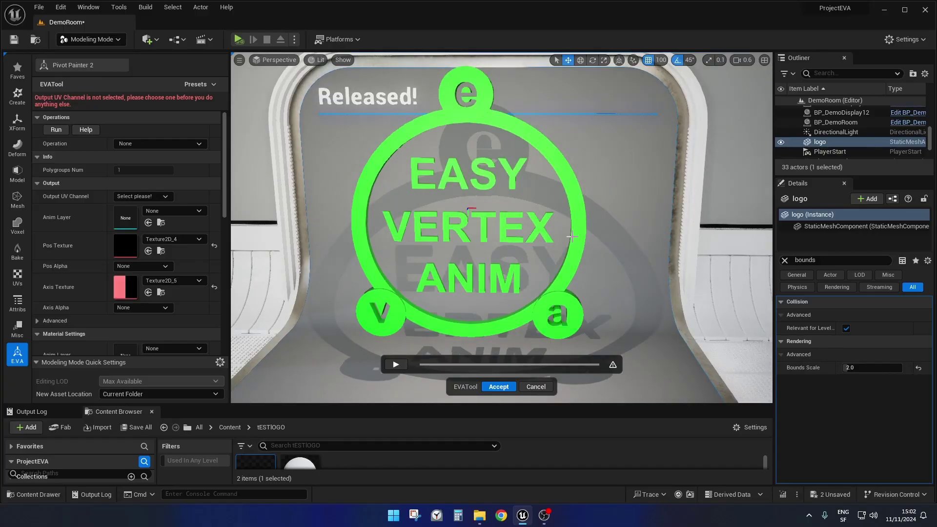
# Set the tool's output to UV Channel 1 and confirm creating it as a new UV channel
pyautogui.click(576, 240)
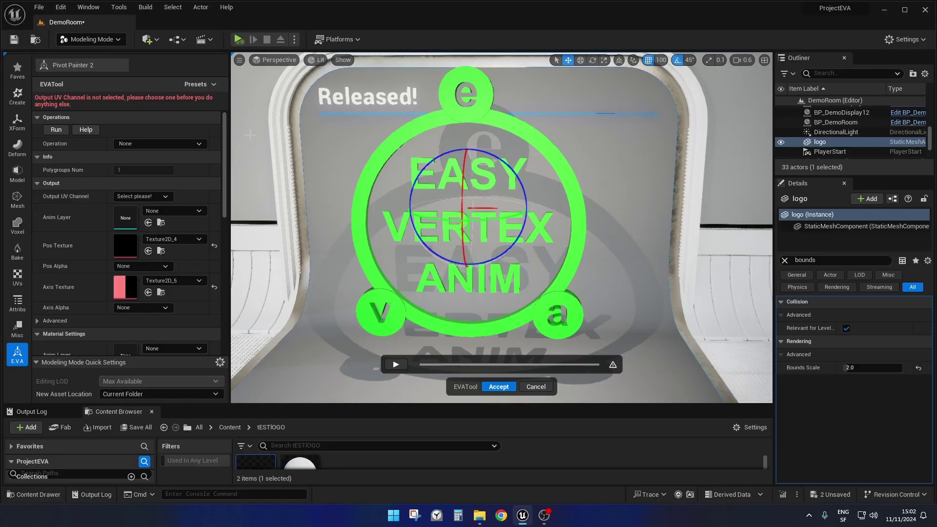
pyautogui.click(164, 197)
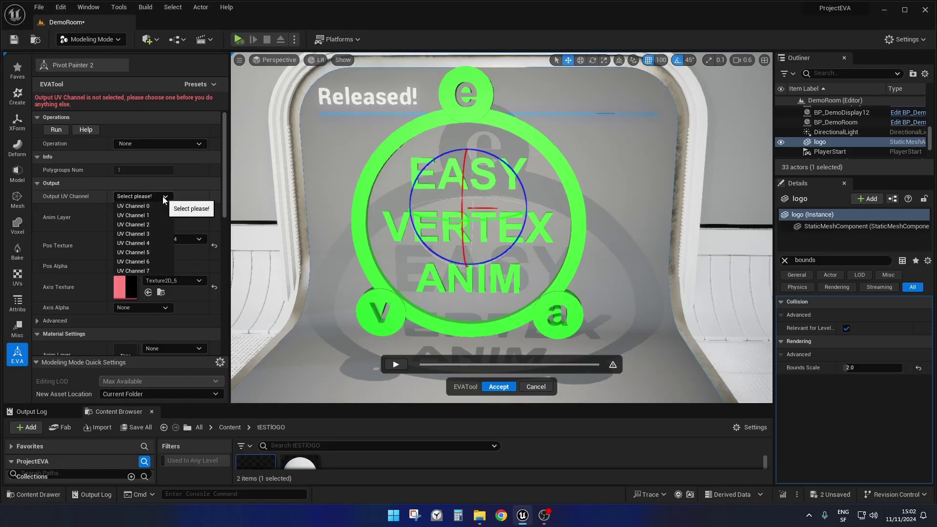
pyautogui.click(137, 216)
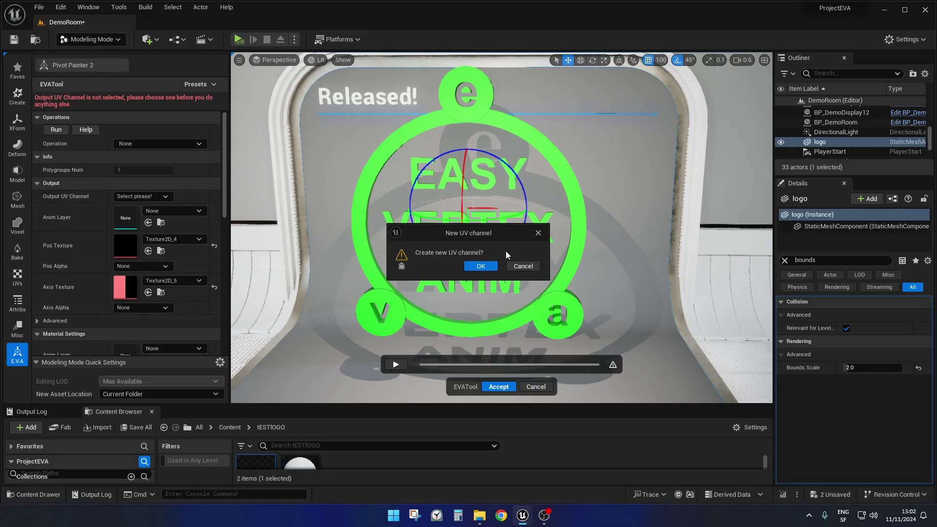
pyautogui.click(481, 266)
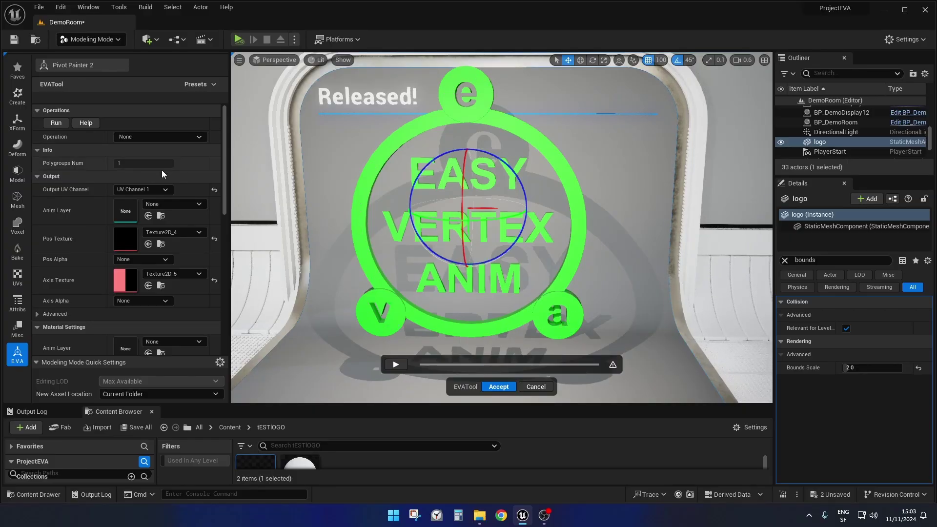
# Run the [UV]Split Mesh operation on the logo with Weld Edges enabled, accepting the polygroup generation
pyautogui.click(188, 137)
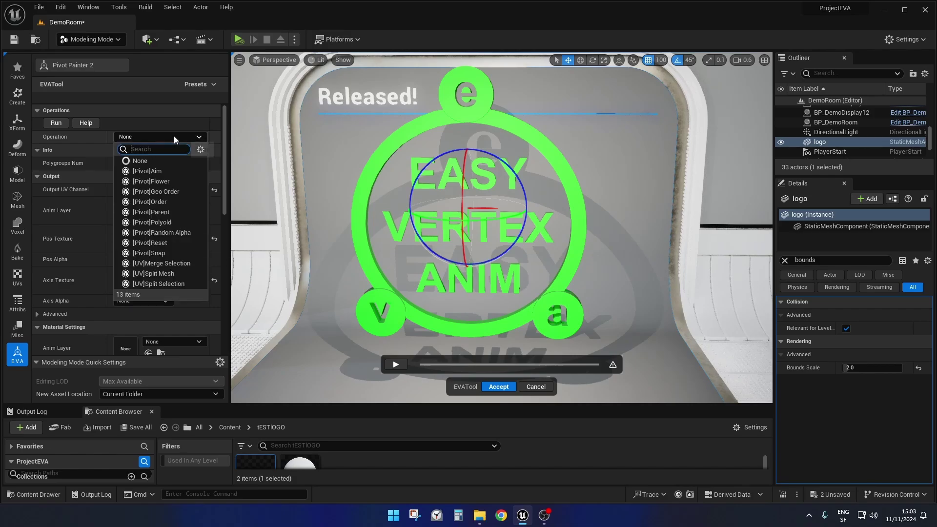
pyautogui.click(162, 275)
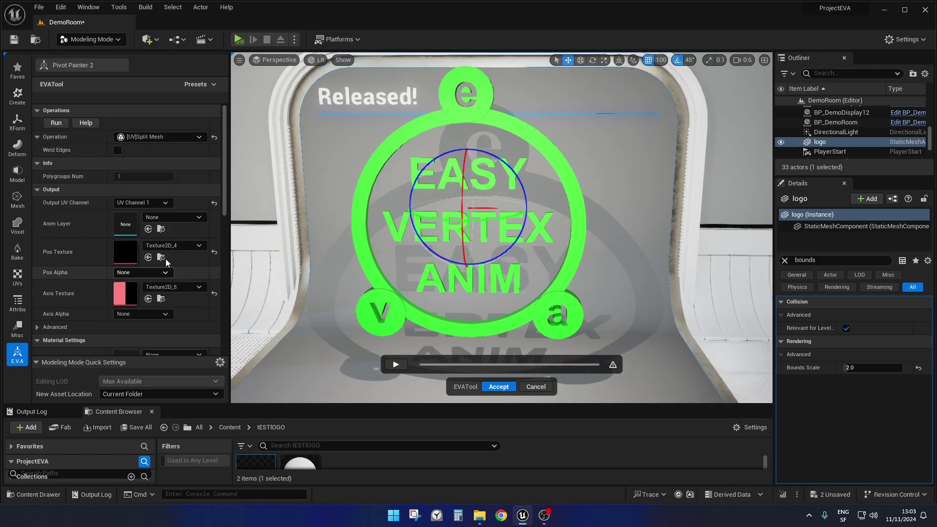
pyautogui.click(118, 151)
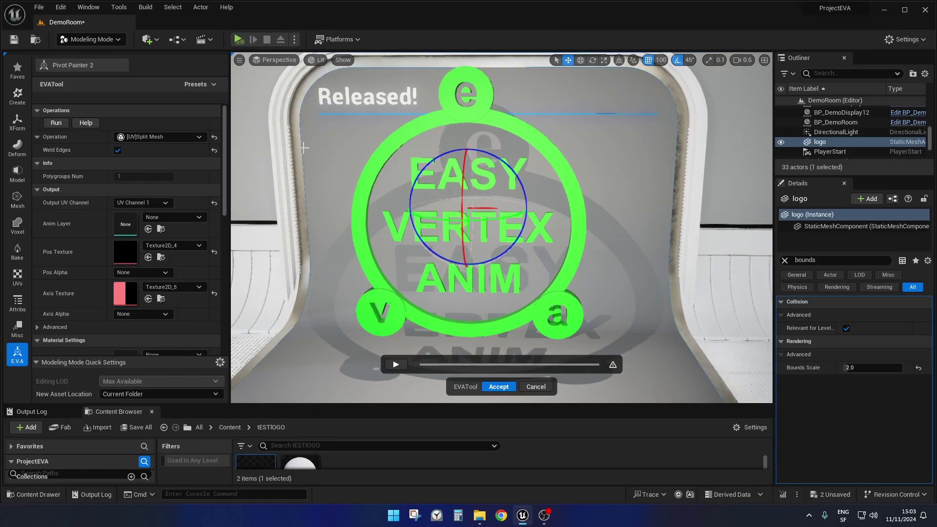
pyautogui.click(56, 124)
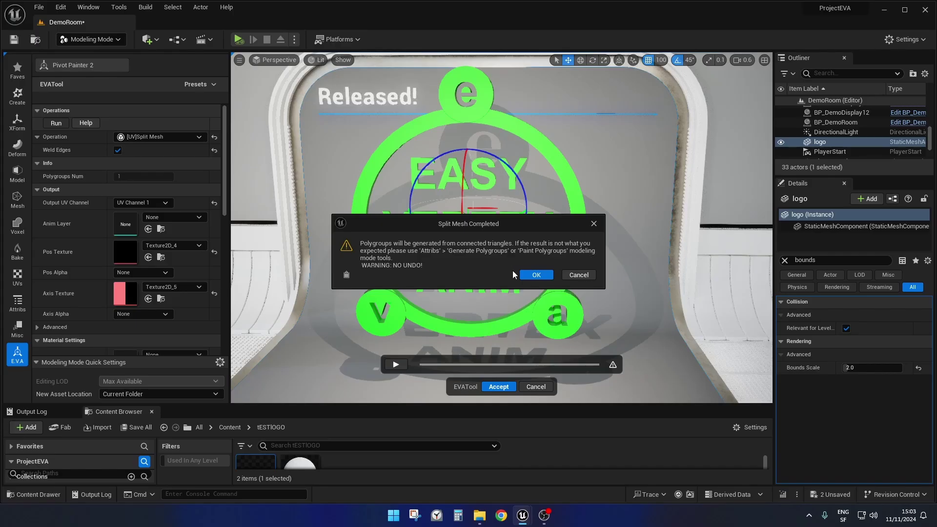
pyautogui.click(536, 275)
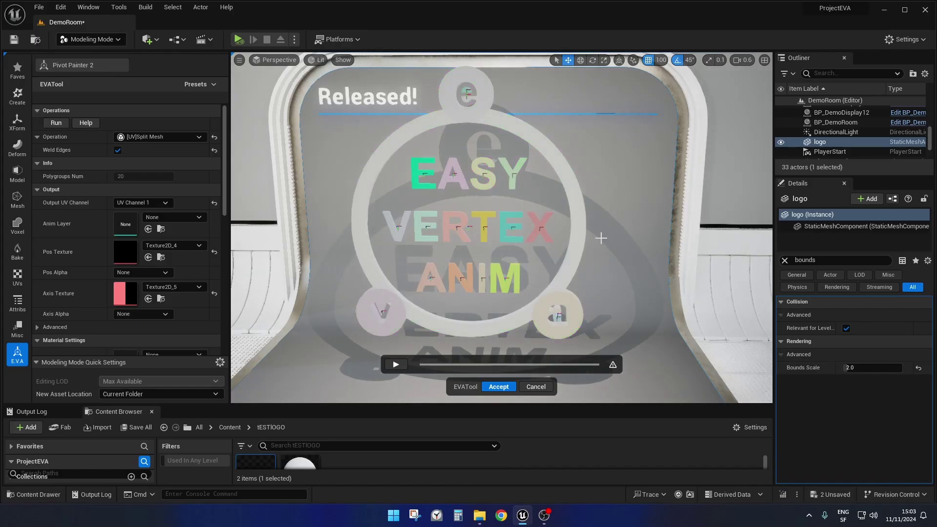
# Examine the split logo pieces and their pivots by selecting individual letters of EASY and VERTEX
pyautogui.scroll(2, 596, 244)
pyautogui.moveTo(502, 228); pyautogui.dragTo(537, 190, button='right')
pyautogui.click(477, 185)
pyautogui.click(352, 185)
pyautogui.click(322, 258)
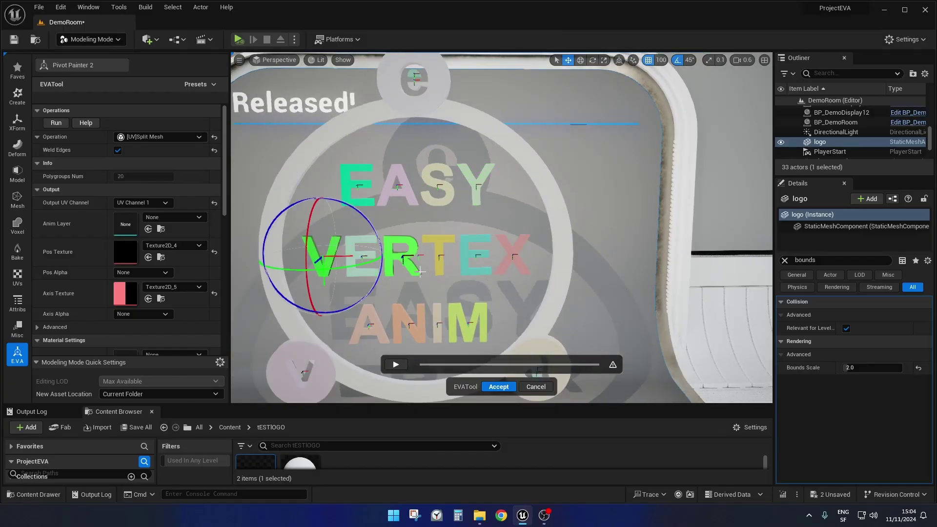
pyautogui.click(441, 271)
pyautogui.moveTo(567, 192); pyautogui.dragTo(537, 217, button='right')
pyautogui.moveTo(440, 259); pyautogui.dragTo(440, 258, button='right')
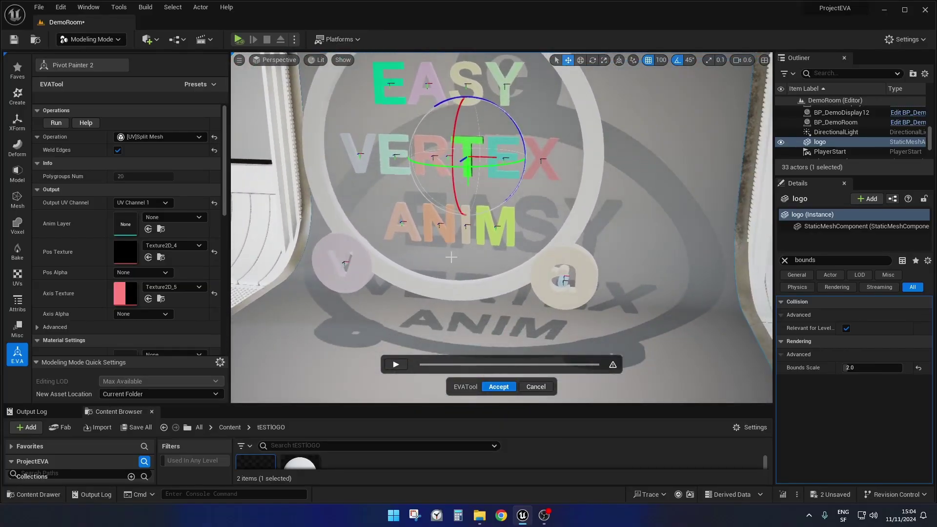
# Assign the DA_Rotate data asset as the Anim Layer in the Material Settings
pyautogui.scroll(-3, 171, 239)
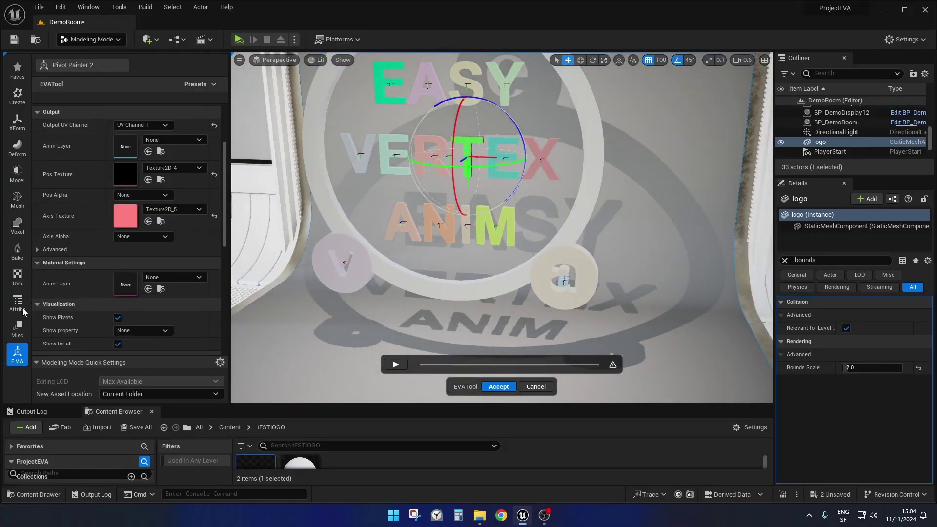
pyautogui.click(174, 277)
pyautogui.write('rotate')
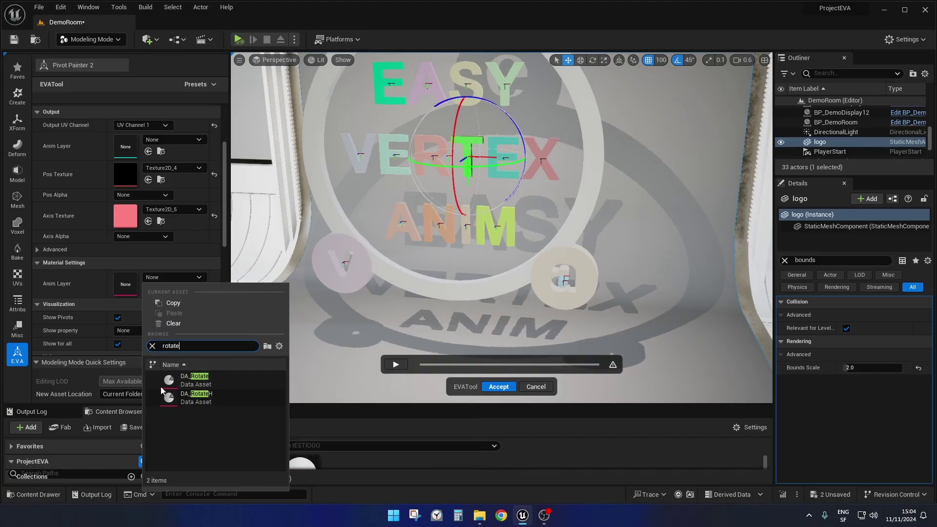
pyautogui.click(200, 379)
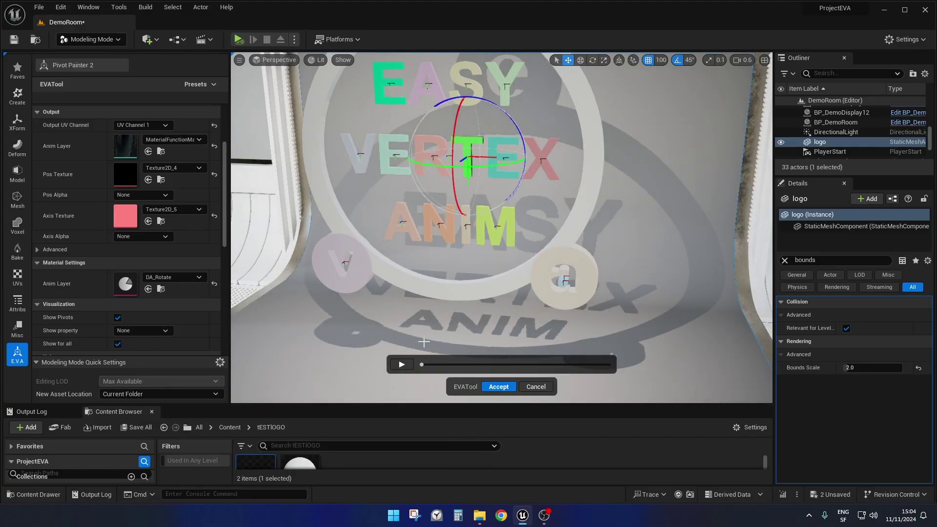
# Scrub and play the animation preview to check how the logo pieces rotate, and stop it
pyautogui.moveTo(345, 334)
pyautogui.mouseDown(button='right')
pyautogui.moveTo(371, 317)
pyautogui.moveTo(356, 344)
pyautogui.mouseUp(button='right')
pyautogui.press('s')
pyautogui.moveTo(418, 364); pyautogui.dragTo(476, 364)
pyautogui.click(401, 364)
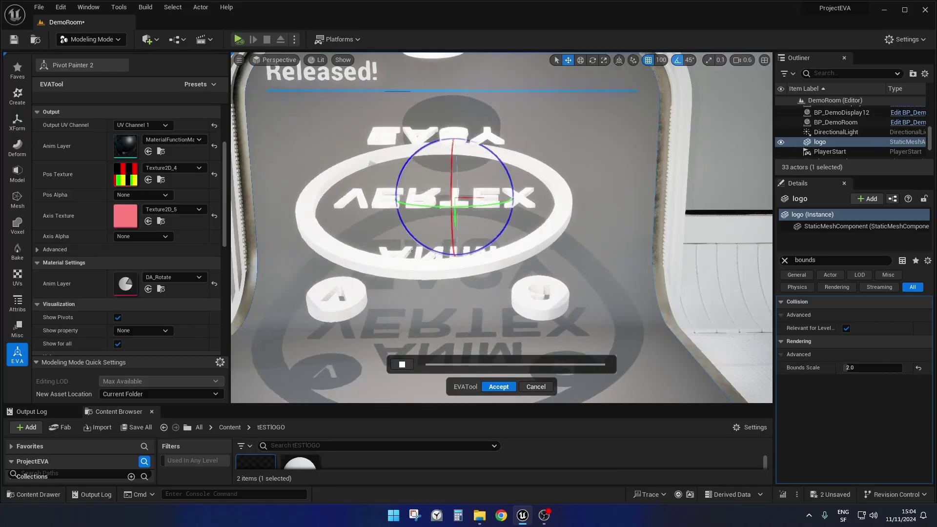
pyautogui.click(402, 364)
# Merge the pieces of the "a" disc with the [UV]Merge Selection operation, with Reset Pivot disabled
pyautogui.moveTo(549, 244); pyautogui.dragTo(620, 391, button='right')
pyautogui.press('w')
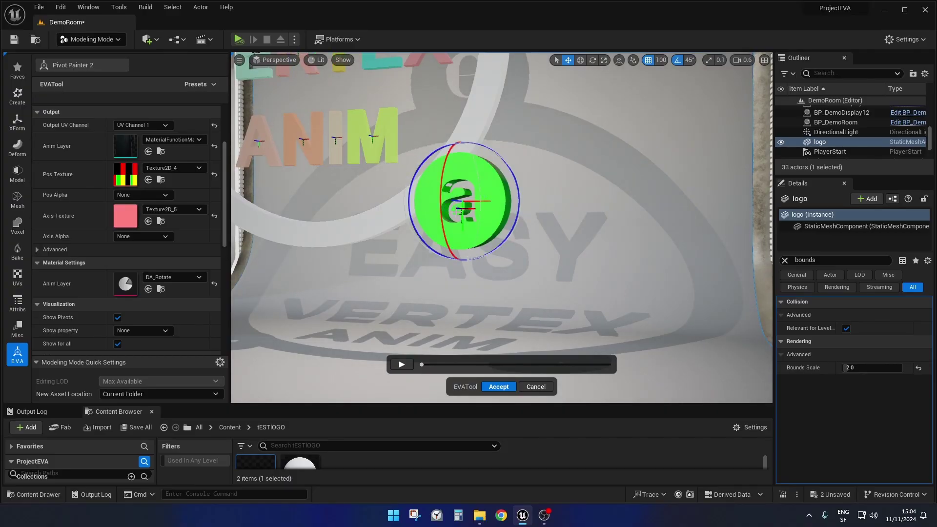
pyautogui.scroll(3, 166, 173)
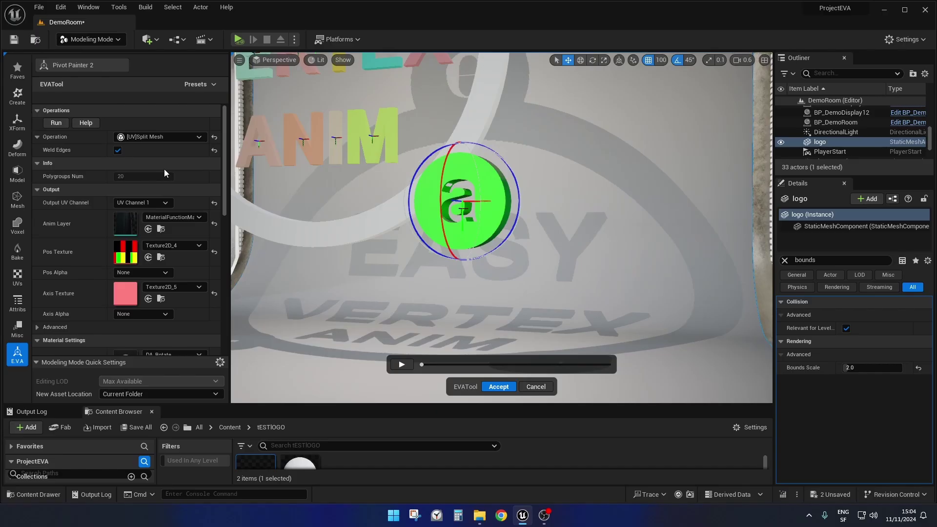
pyautogui.click(163, 138)
pyautogui.click(167, 264)
pyautogui.click(118, 150)
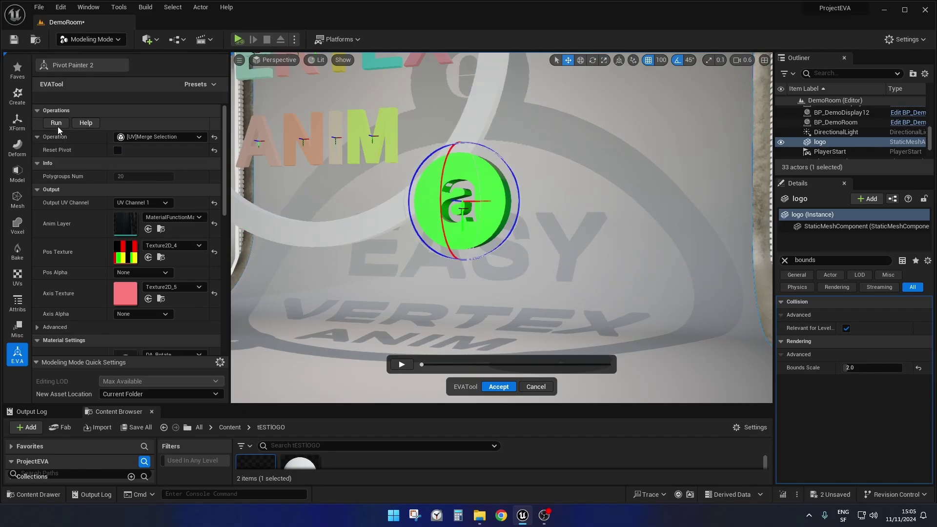
pyautogui.click(56, 123)
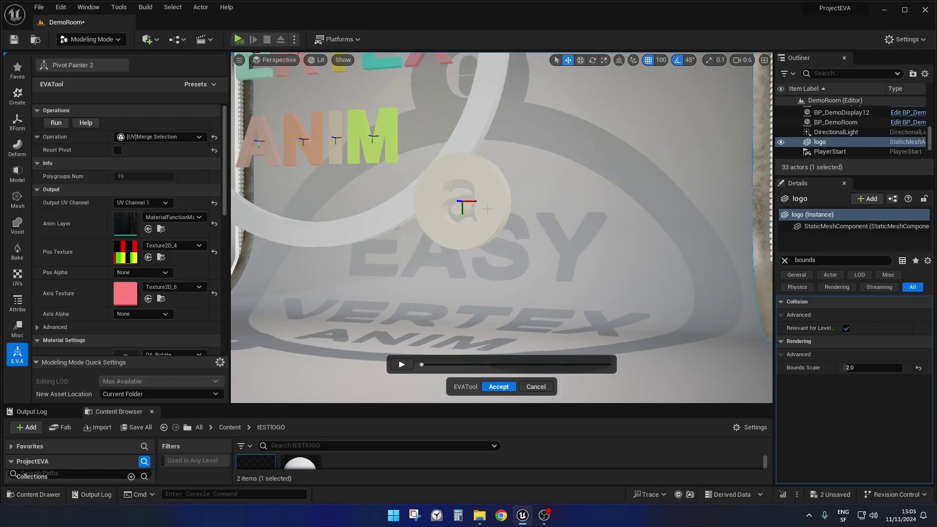
# Select the pieces of the "e" disc and merge them into one polygroup with [UV]Merge Selection
pyautogui.moveTo(423, 367)
pyautogui.mouseDown()
pyautogui.moveTo(590, 367)
pyautogui.moveTo(422, 368)
pyautogui.mouseUp()
pyautogui.moveTo(439, 274); pyautogui.dragTo(337, 166, button='right')
pyautogui.press('w')
pyautogui.moveTo(455, 170); pyautogui.dragTo(439, 176, button='right')
pyautogui.press('s')
pyautogui.press('d')
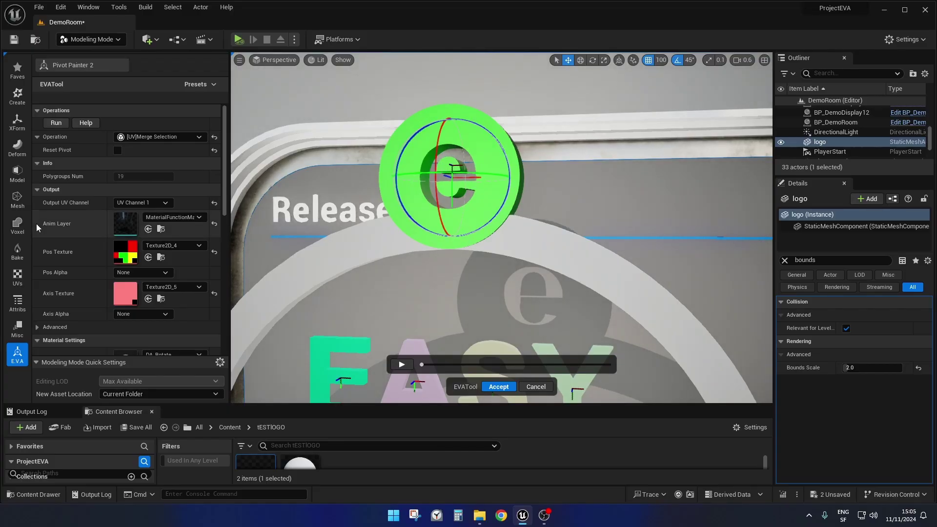
pyautogui.click(55, 123)
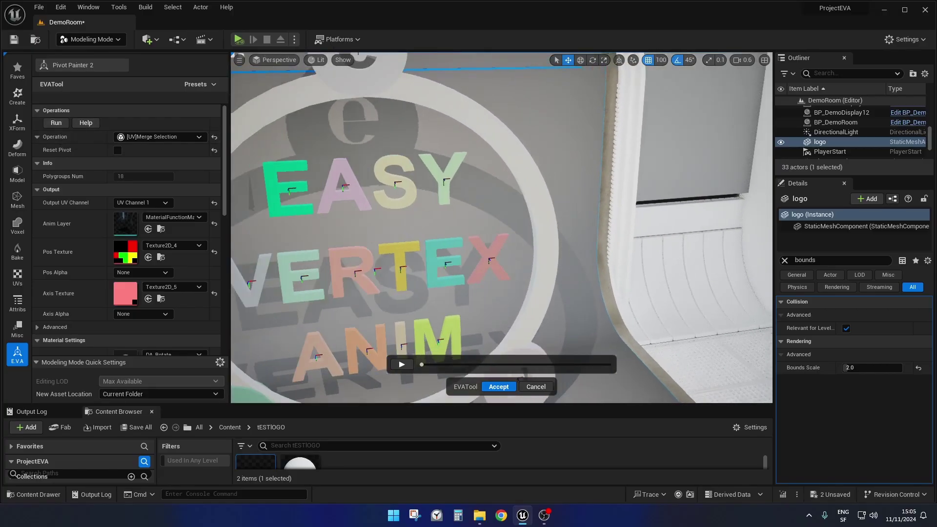
# Play the rotation preview of the whole logo with its merged discs, and stop it
pyautogui.moveTo(501, 228)
pyautogui.mouseDown(button='right')
pyautogui.moveTo(439, 244)
pyautogui.moveTo(469, 244)
pyautogui.moveTo(489, 227)
pyautogui.mouseUp(button='right')
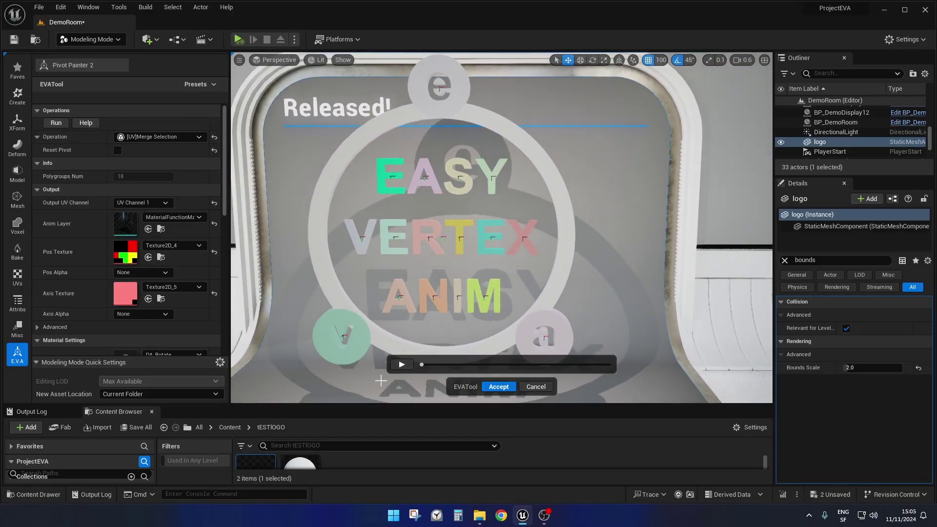
pyautogui.click(401, 364)
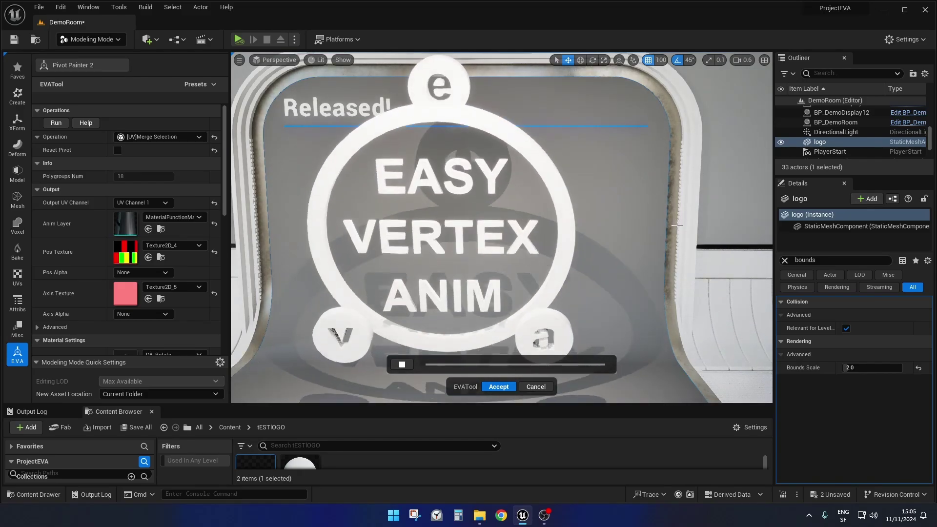
pyautogui.click(401, 364)
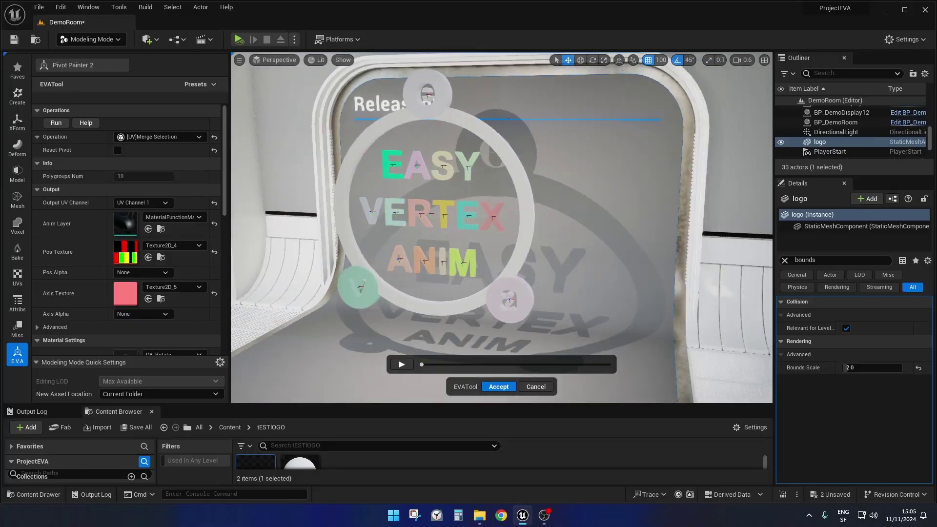
pyautogui.moveTo(496, 333); pyautogui.dragTo(494, 336, button='right')
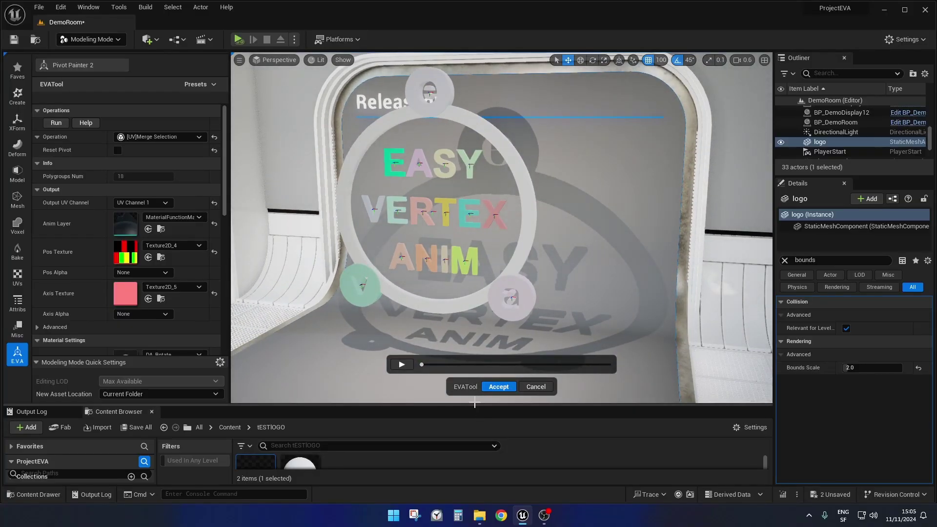
# Accept the Pivot Painter result and apply the MI_Material instance to the logo in the level
pyautogui.click(499, 387)
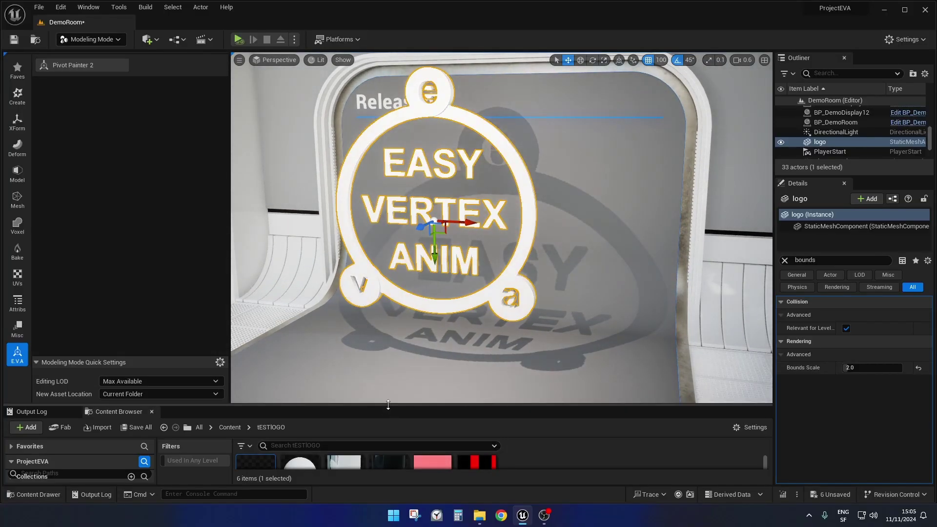
pyautogui.moveTo(388, 405); pyautogui.dragTo(388, 332)
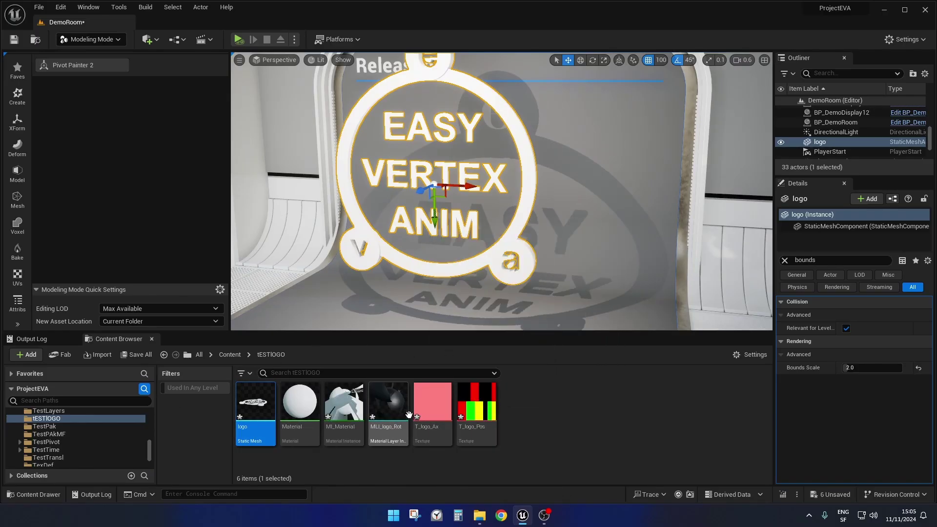
pyautogui.moveTo(354, 415); pyautogui.dragTo(463, 318)
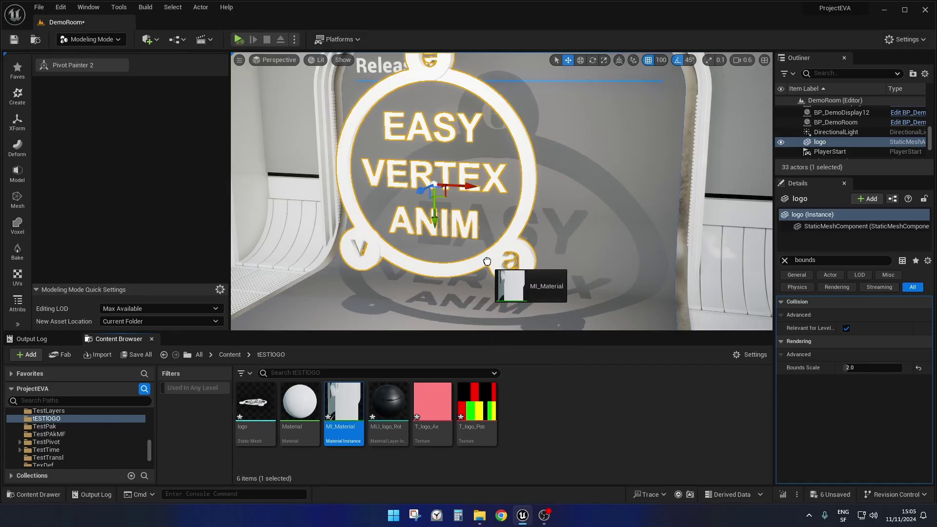
pyautogui.moveTo(491, 259); pyautogui.dragTo(497, 259)
pyautogui.moveTo(609, 220)
pyautogui.mouseDown(button='right')
pyautogui.moveTo(609, 170)
pyautogui.moveTo(604, 229)
pyautogui.moveTo(606, 207)
pyautogui.mouseUp(button='right')
pyautogui.press('w')
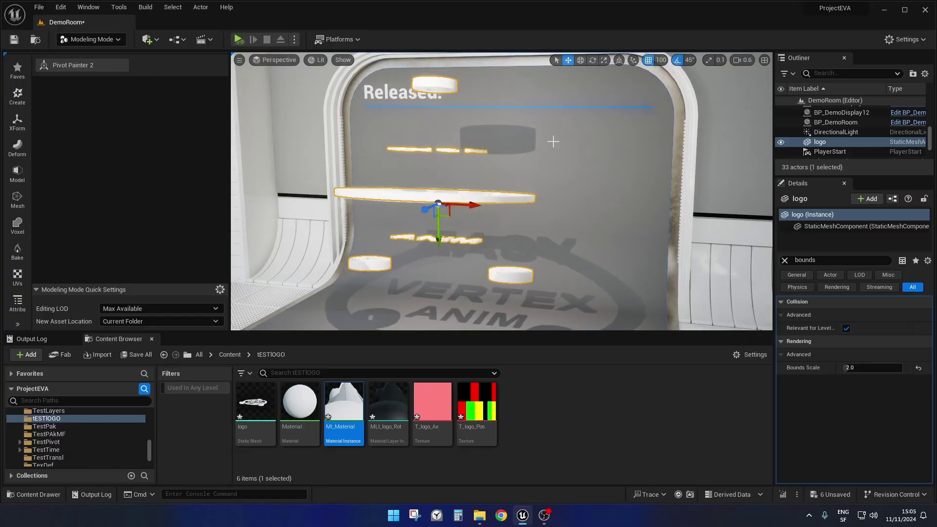
# Start Pivot Painter 2 on the logo again and select its "v" and "a" discs
pyautogui.click(78, 65)
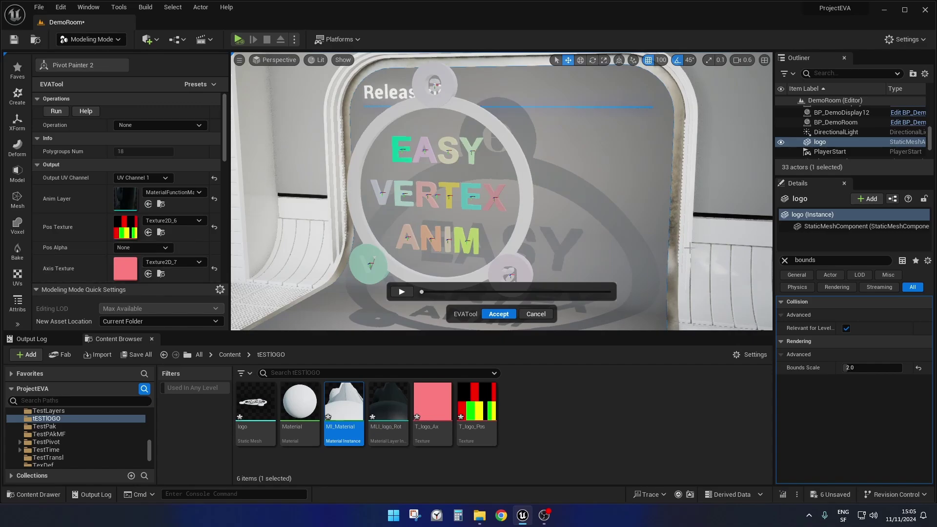
pyautogui.moveTo(688, 246); pyautogui.dragTo(699, 259, button='right')
pyautogui.moveTo(572, 178)
pyautogui.mouseDown(button='right')
pyautogui.moveTo(572, 143)
pyautogui.moveTo(572, 158)
pyautogui.mouseUp(button='right')
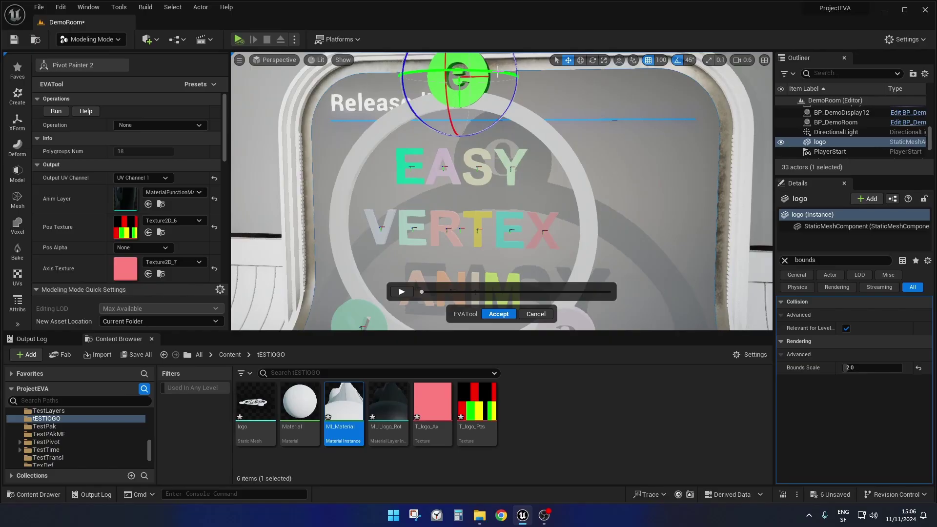
pyautogui.moveTo(612, 131); pyautogui.dragTo(634, 241, button='right')
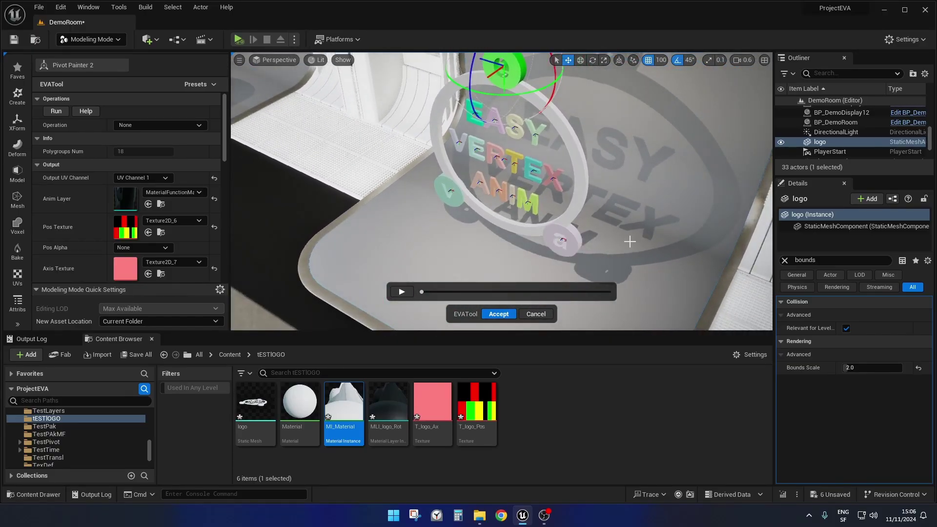
pyautogui.click(573, 253)
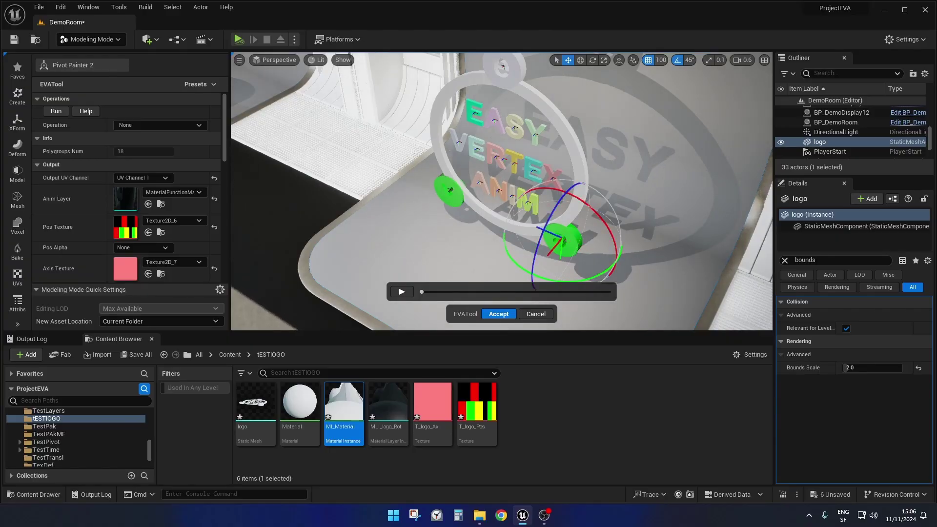
# Play the animation preview to check the rotation of the "e", "v" and "a" discs relative to the ring
pyautogui.click(401, 292)
pyautogui.click(401, 292)
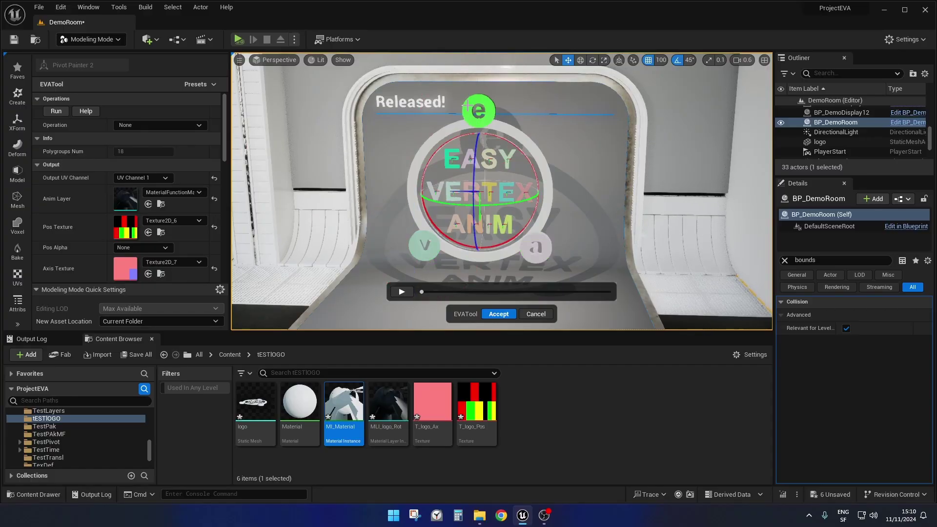
pyautogui.click(402, 292)
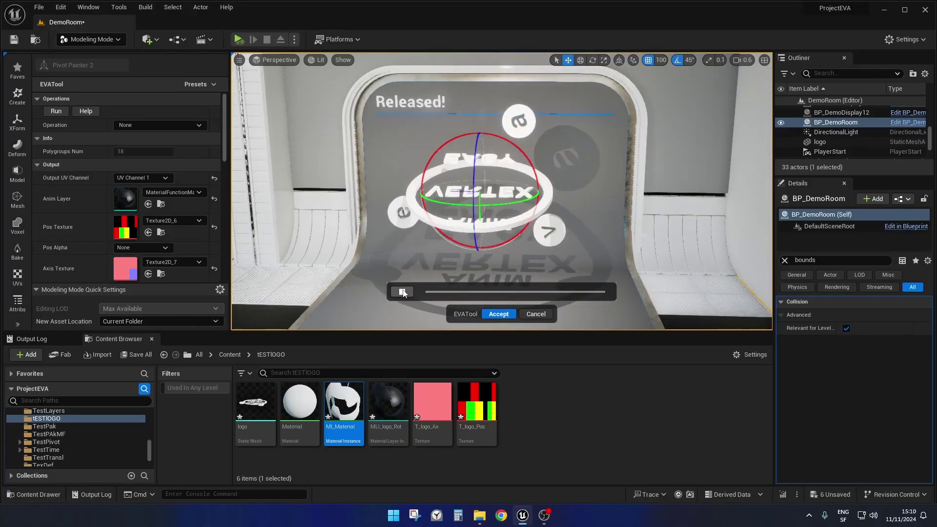
# Stop the preview, undo the last pivot transform of the "e" disc, and preview the rotation with its pivot back on the disc
pyautogui.click(403, 292)
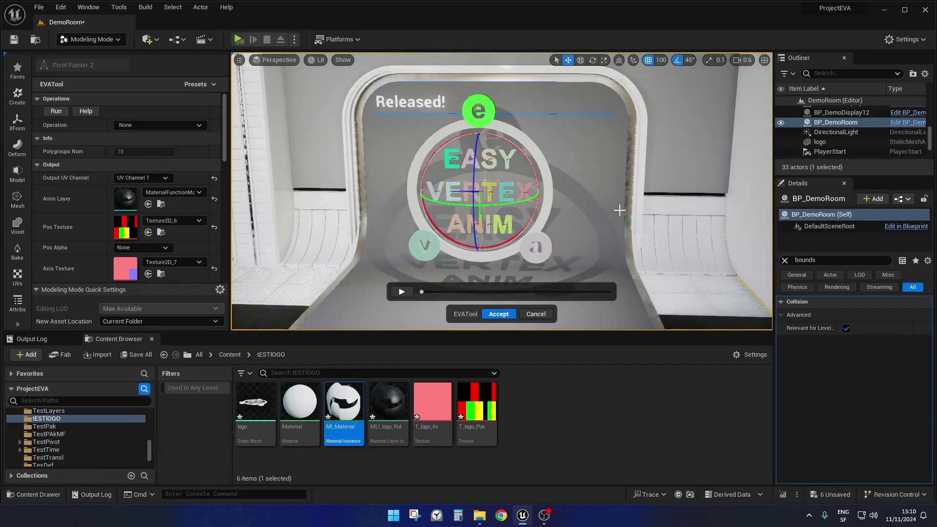
pyautogui.hotkey('ctrl', 'z')
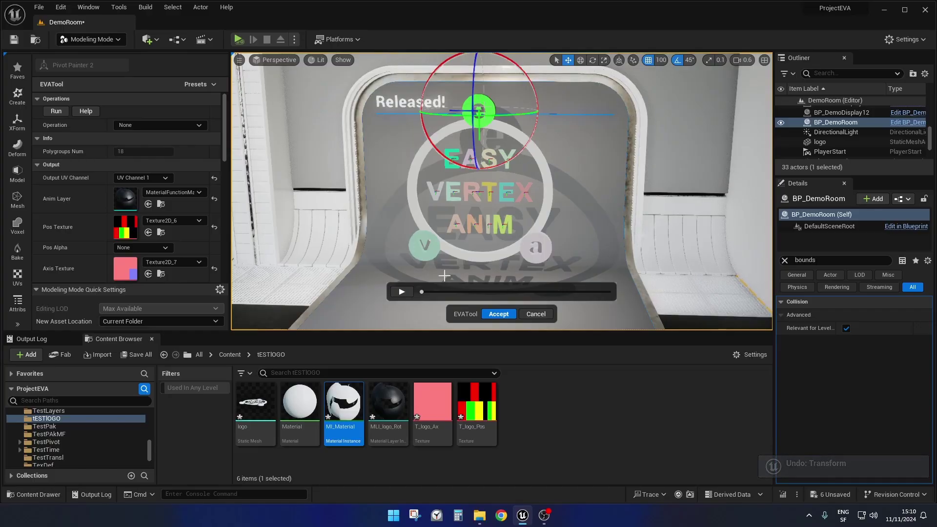
pyautogui.click(403, 292)
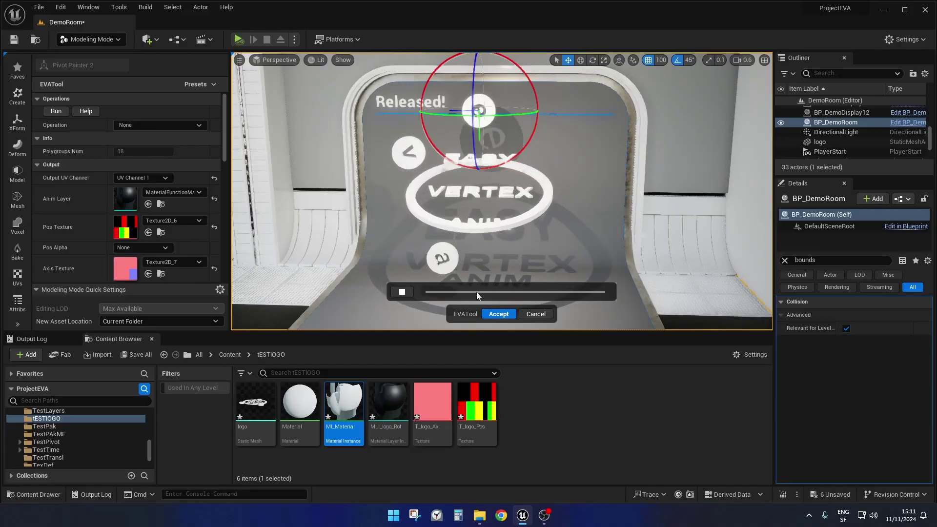
pyautogui.click(403, 292)
# Redo the pivot transform to the centre of the logo, preview the rotation again, and accept the Pivot Painter result
pyautogui.click(60, 8)
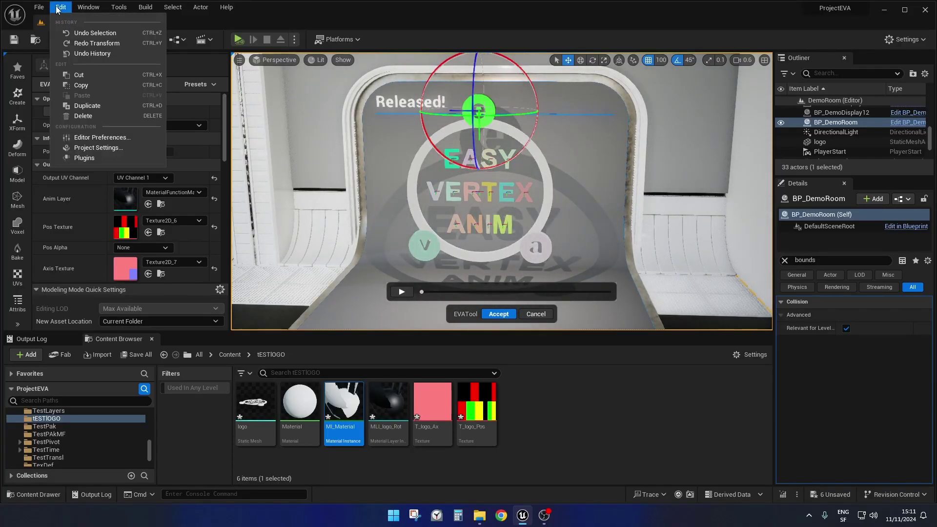
pyautogui.click(90, 45)
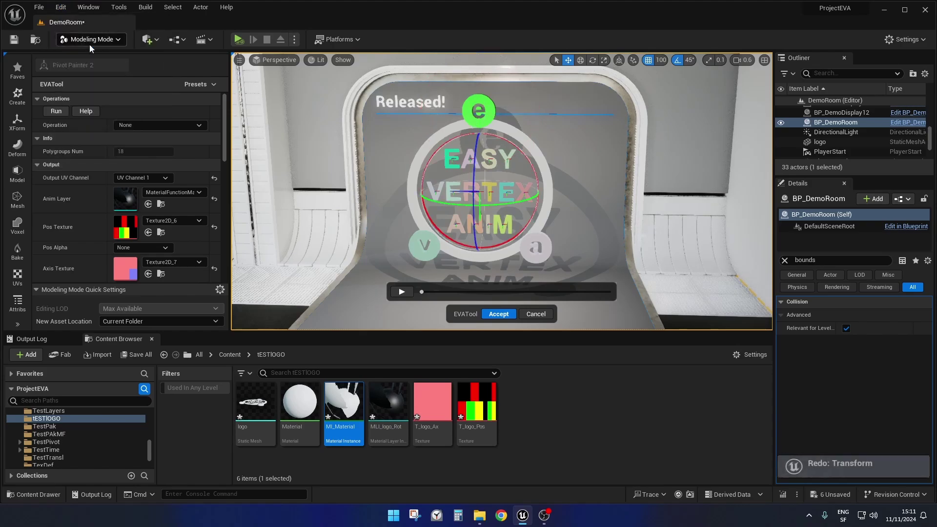
pyautogui.click(402, 292)
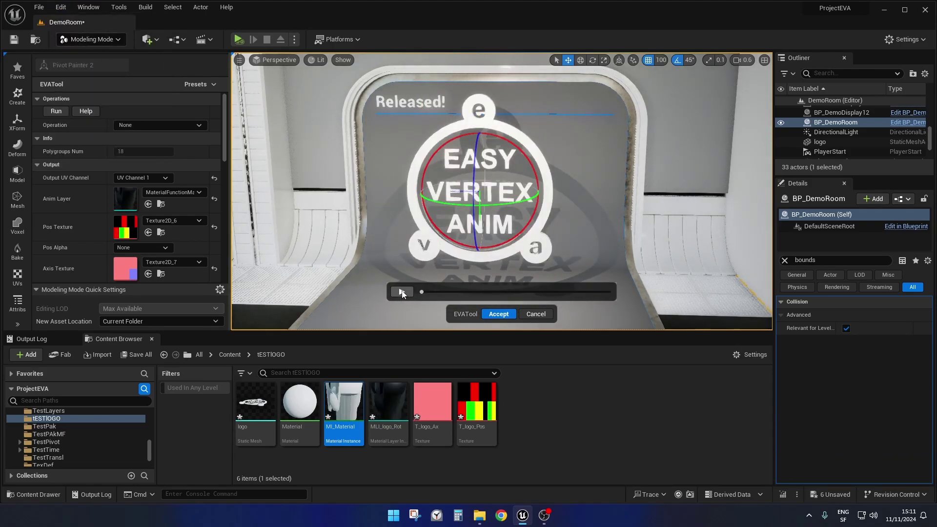
pyautogui.click(498, 313)
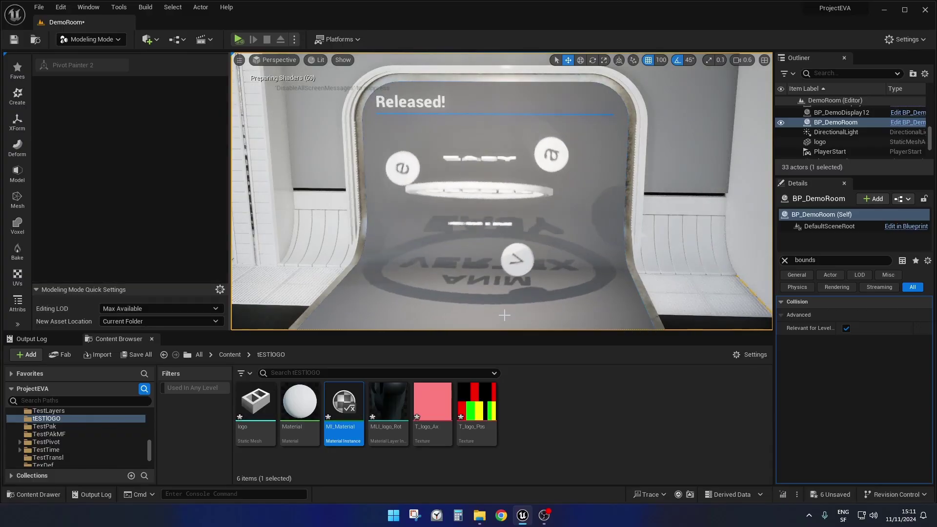